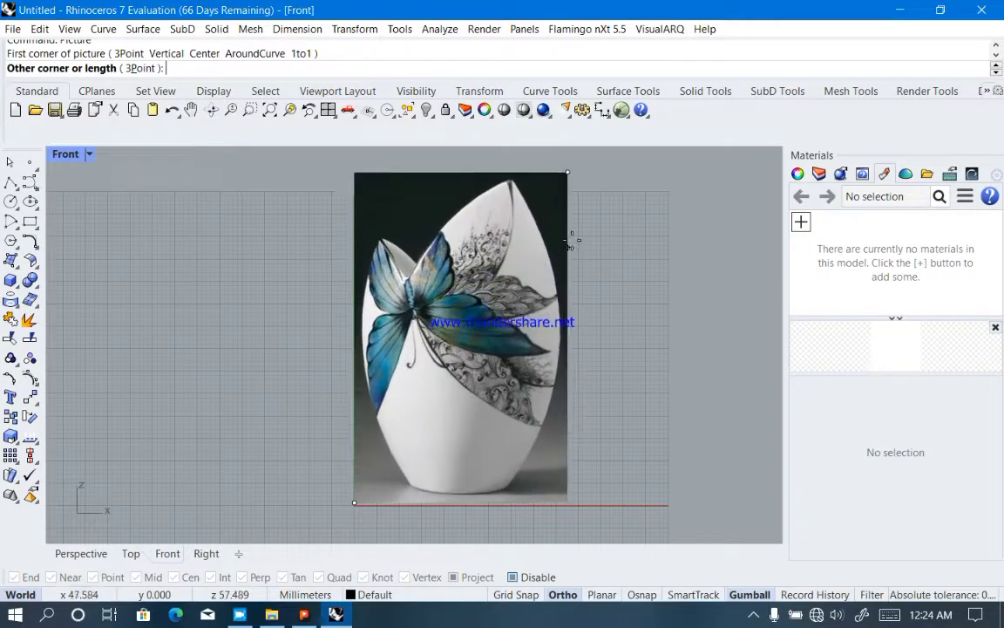
Place the vase reference picture, centre it horizontally on the vertical axis and lower it so the vase's base meets the X axis
click(494, 297)
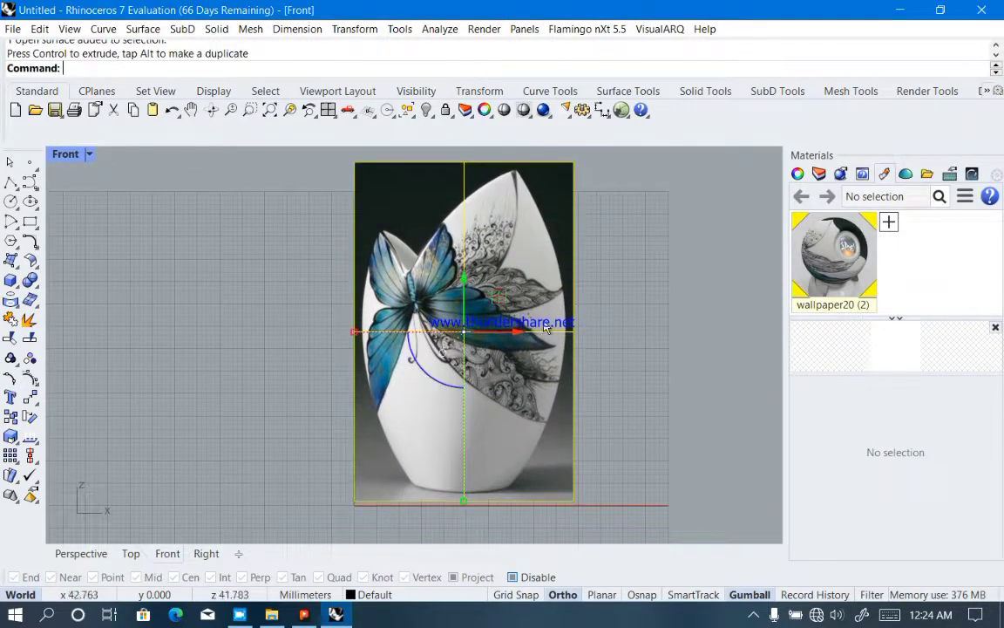
drag(519, 338, 412, 348)
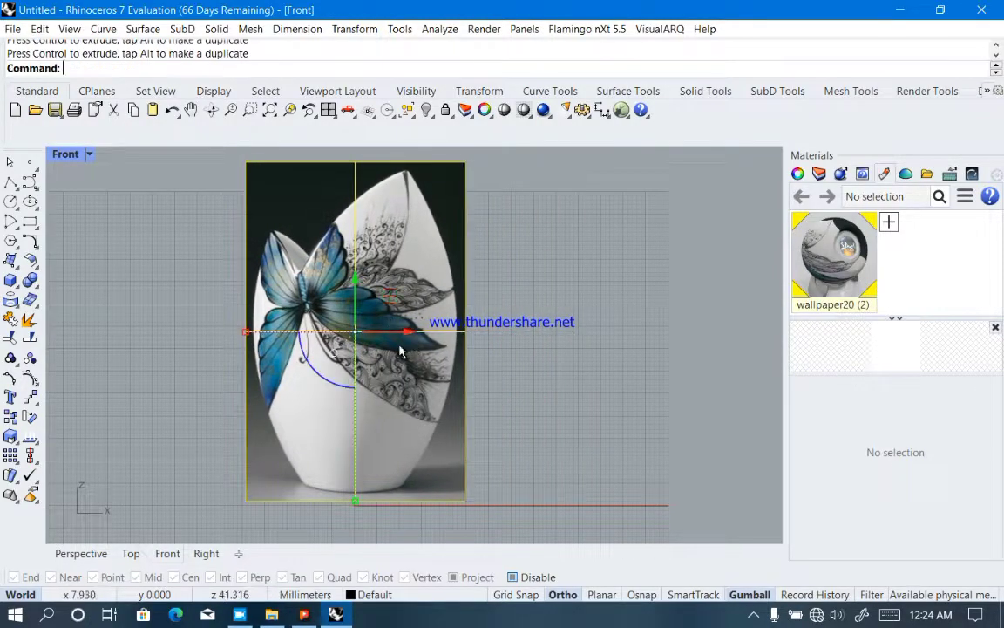
drag(355, 279, 355, 304)
click(585, 339)
right_drag(402, 333, 432, 299)
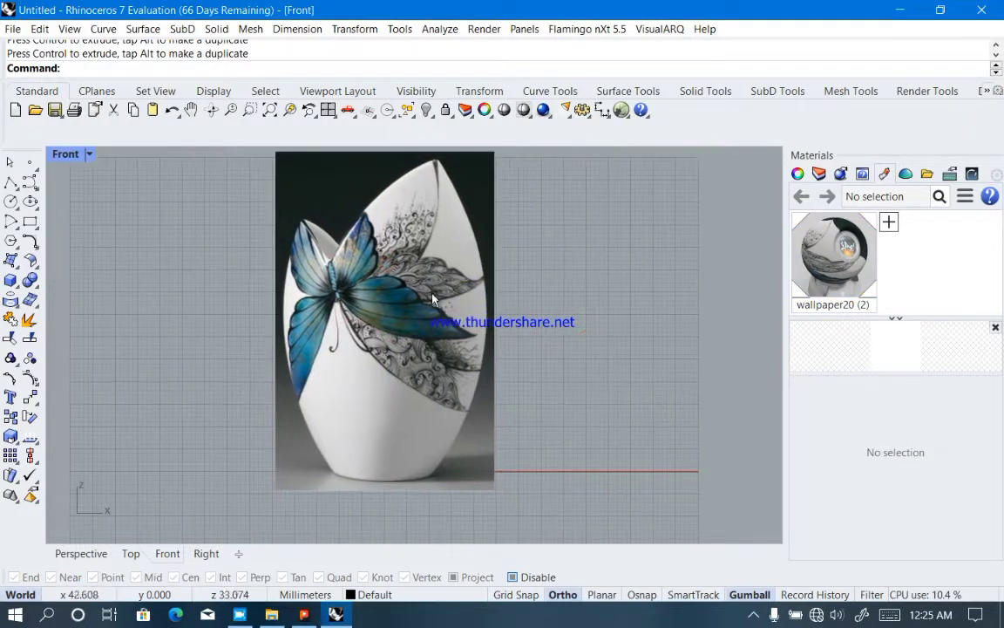
Start a degree 3 control-point curve at the vase's lower right base corner with Ortho off, tracing up to the patterned wing's lower tip
click(29, 182)
scroll(410, 461, up, 4)
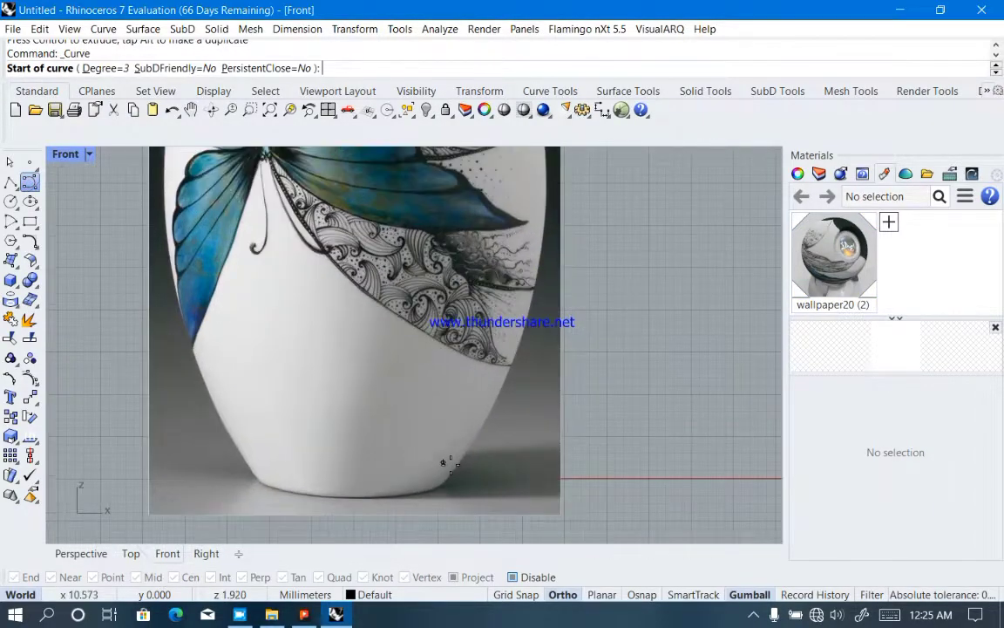
scroll(444, 462, up, 2)
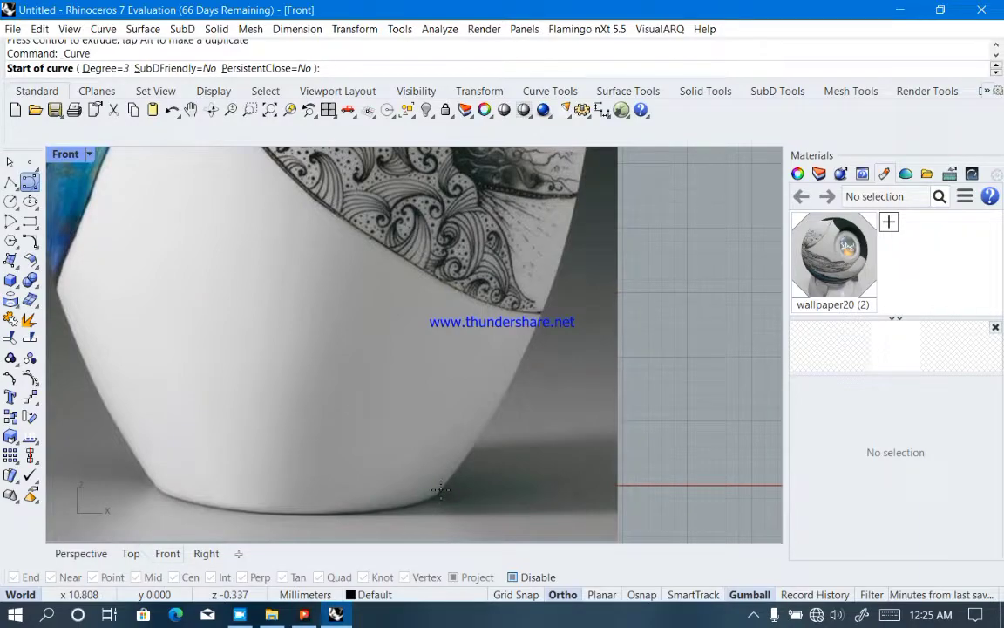
click(447, 485)
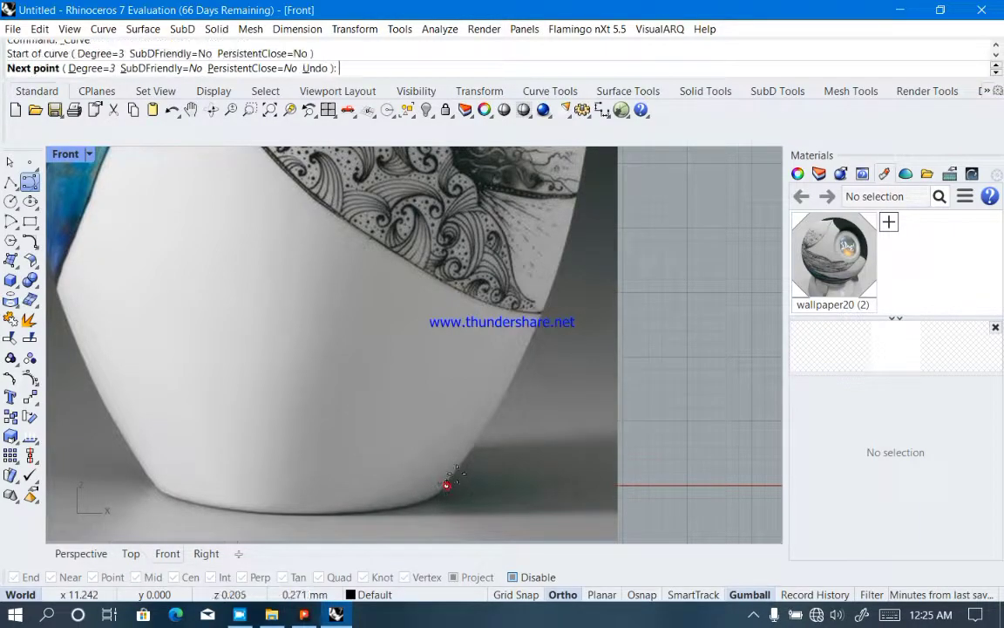
click(564, 596)
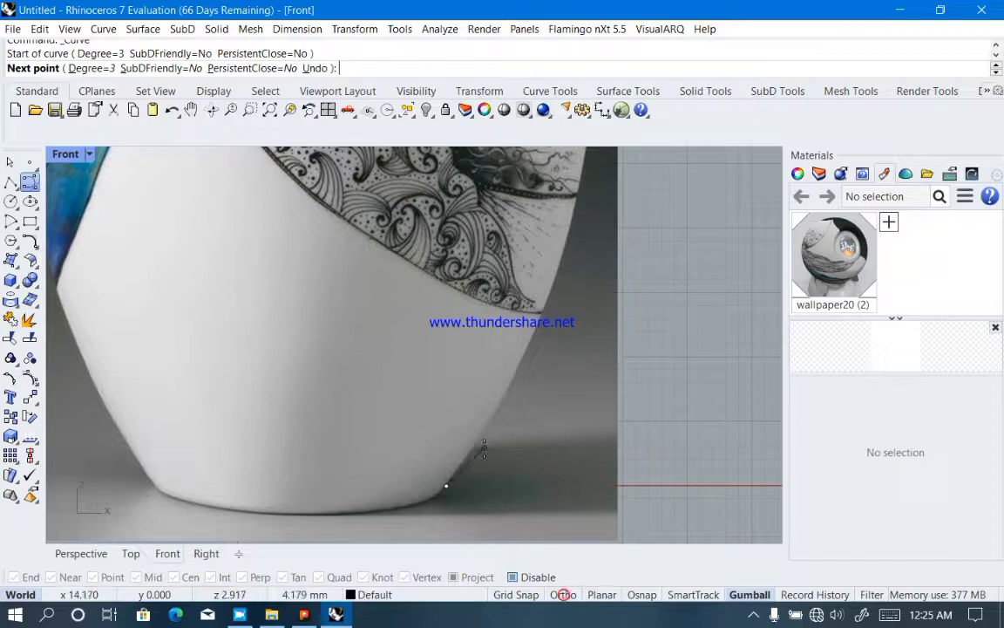
click(471, 450)
click(503, 400)
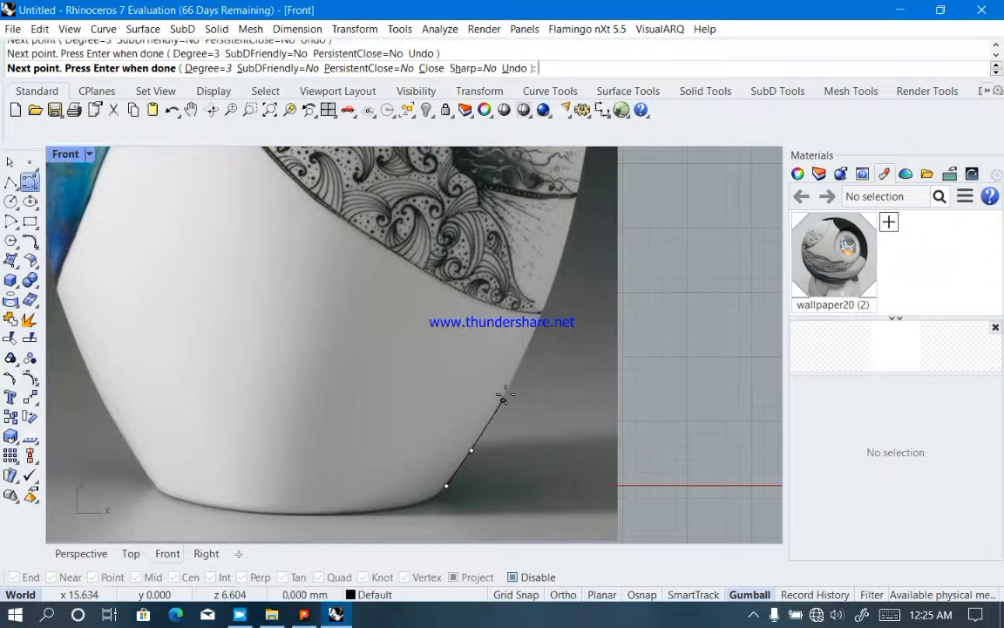
click(521, 359)
click(542, 314)
Continue the curve up the vase's right outline to its peak, extend it slightly beyond the picture's upper edge and finish it
right_drag(542, 372, 536, 489)
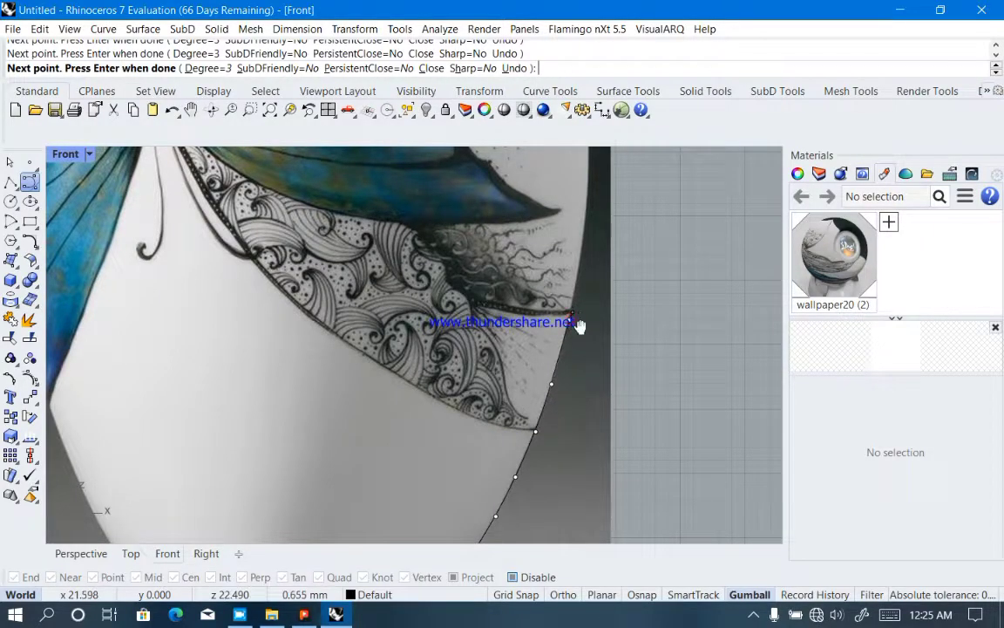
right_drag(578, 325, 564, 433)
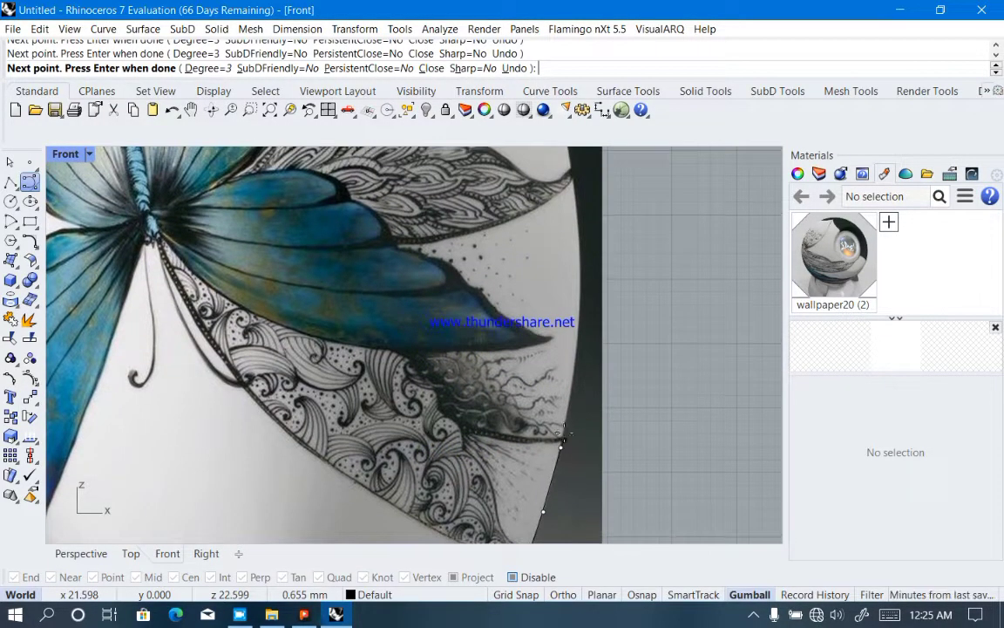
click(572, 380)
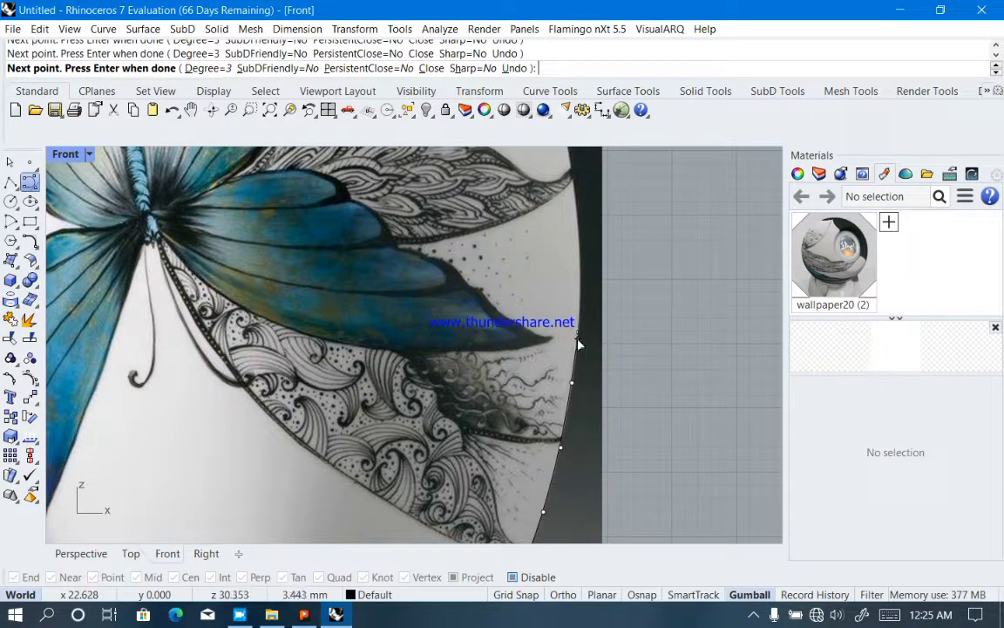
right_drag(602, 431, 612, 565)
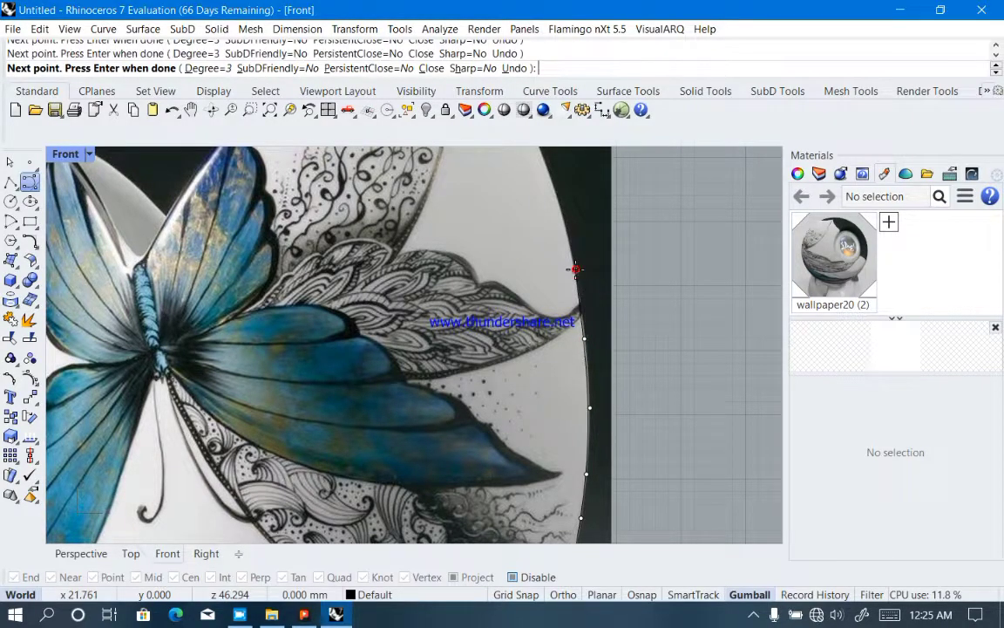
right_drag(575, 269, 563, 425)
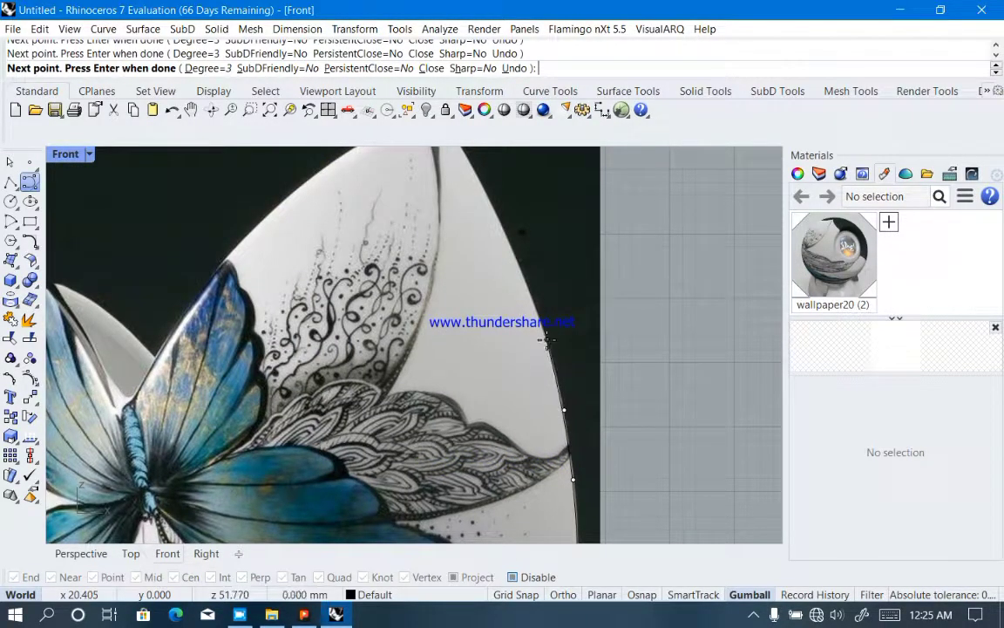
click(522, 281)
right_drag(549, 383, 558, 478)
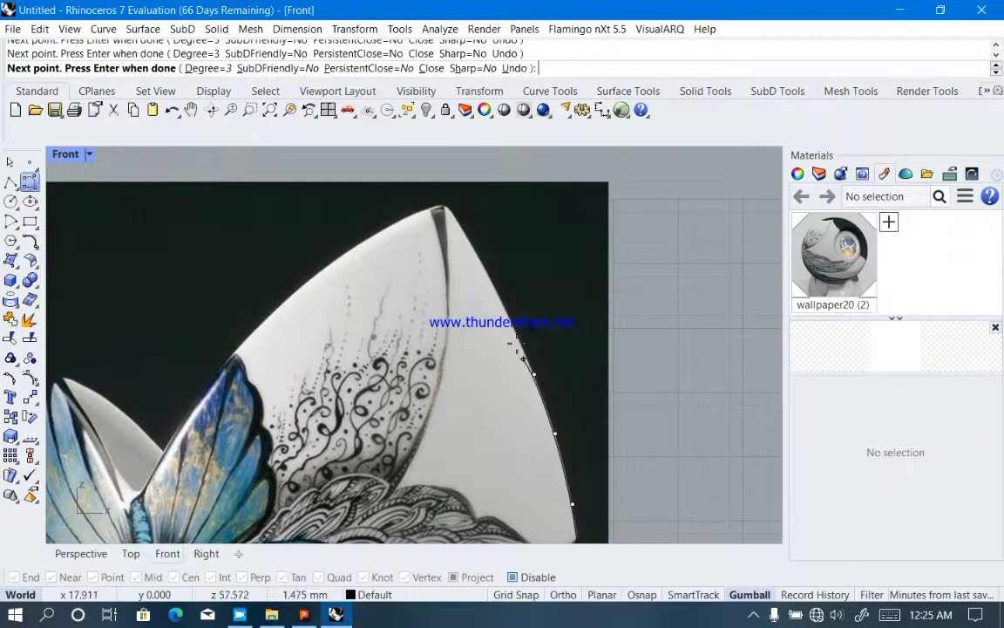
click(508, 315)
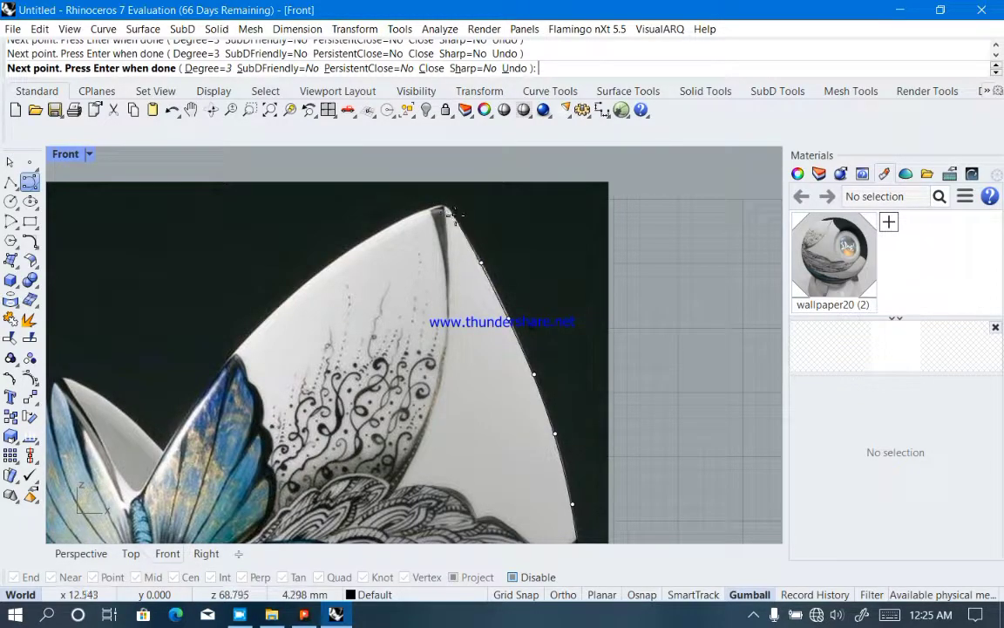
right_drag(455, 218, 473, 351)
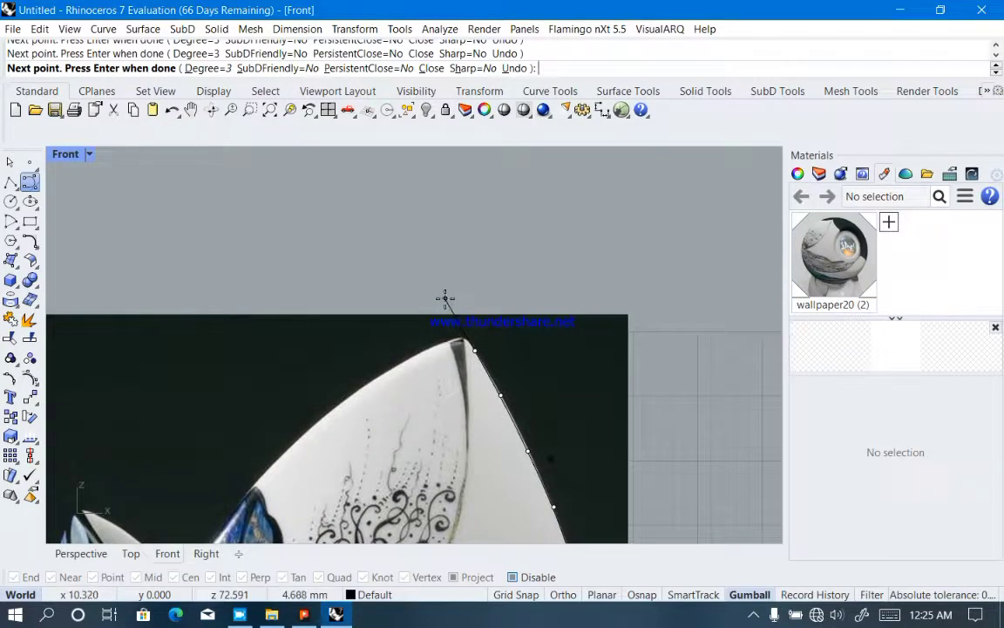
right_drag(443, 293, 693, 138)
right_click(534, 234)
Trace the V-shaped rim with a second degree 3 curve from beyond the small left peak, through the notch, to just past the tall peak
right_click(208, 311)
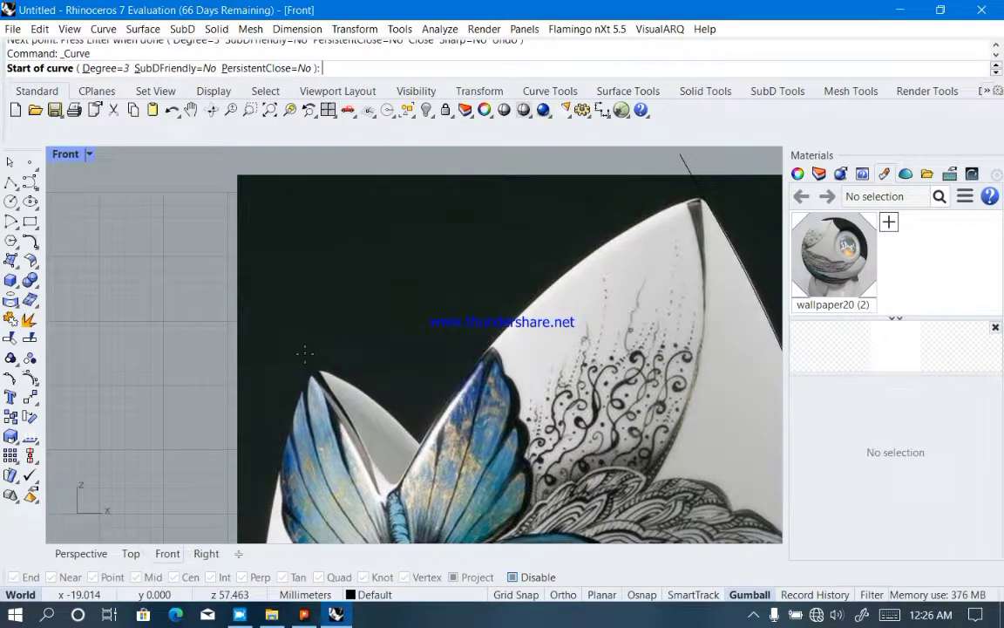
click(305, 352)
click(337, 399)
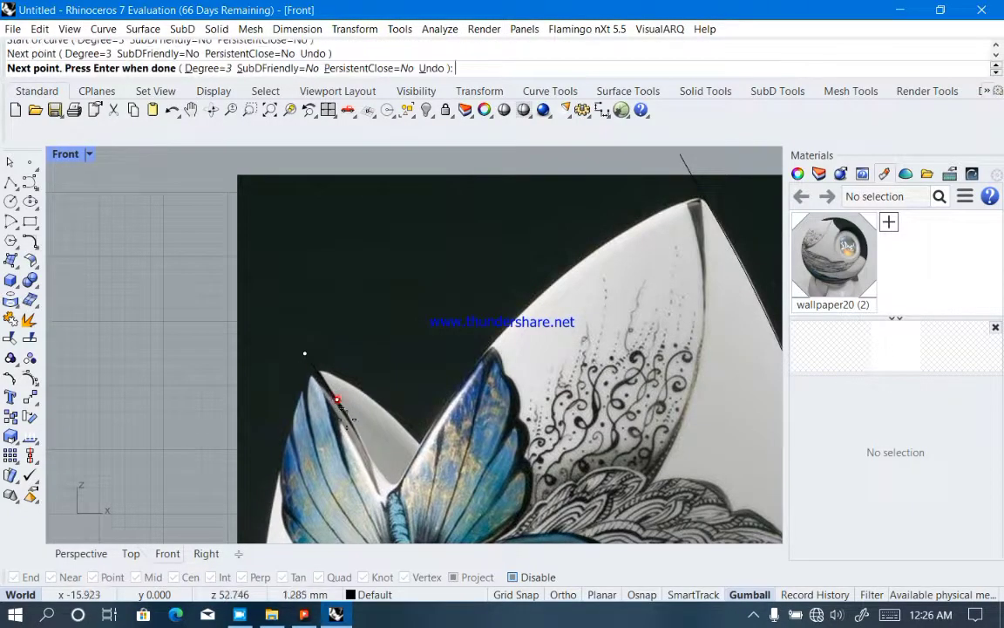
click(357, 439)
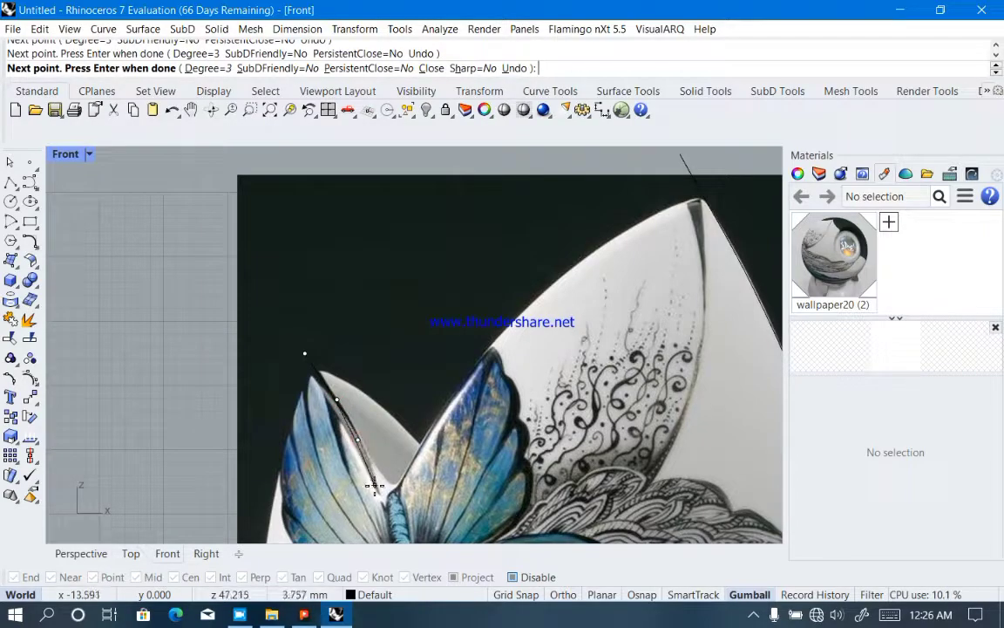
click(374, 468)
click(379, 492)
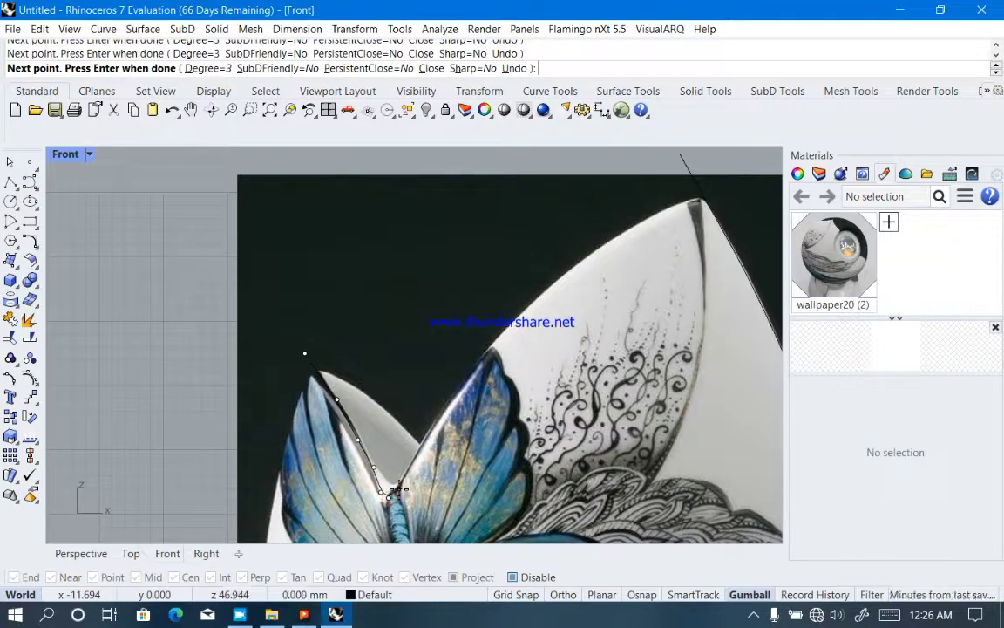
click(415, 455)
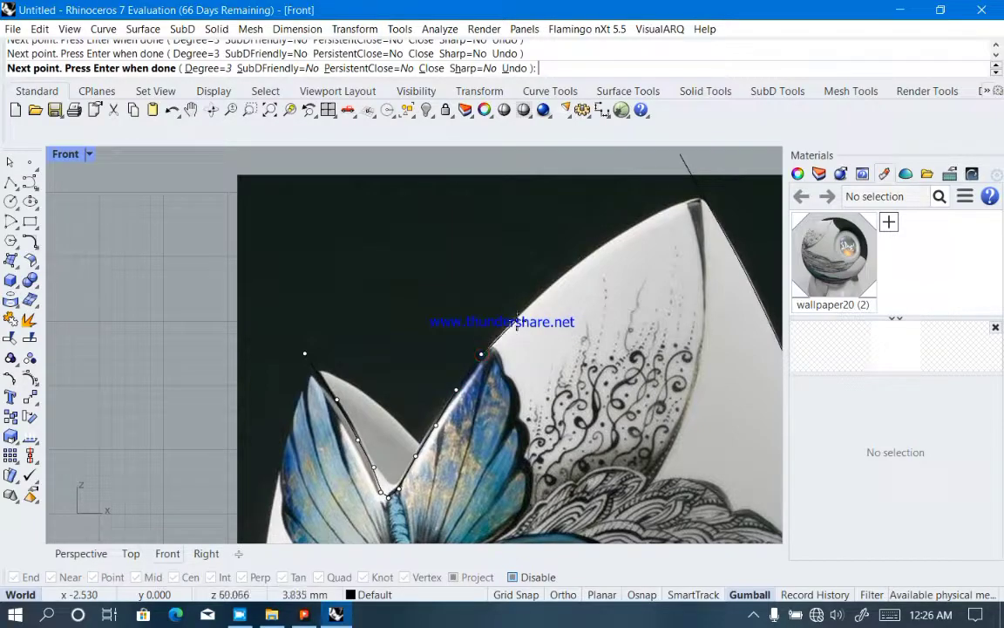
click(547, 291)
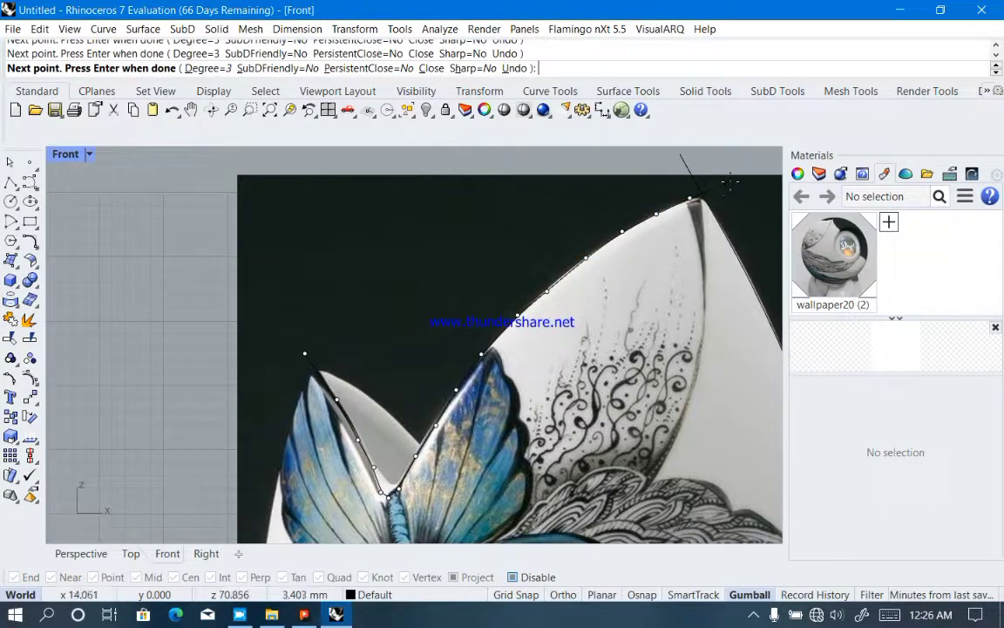
key(Return)
Check the rim curve against the photo and delete the vase reference picture
scroll(665, 299, down, 3)
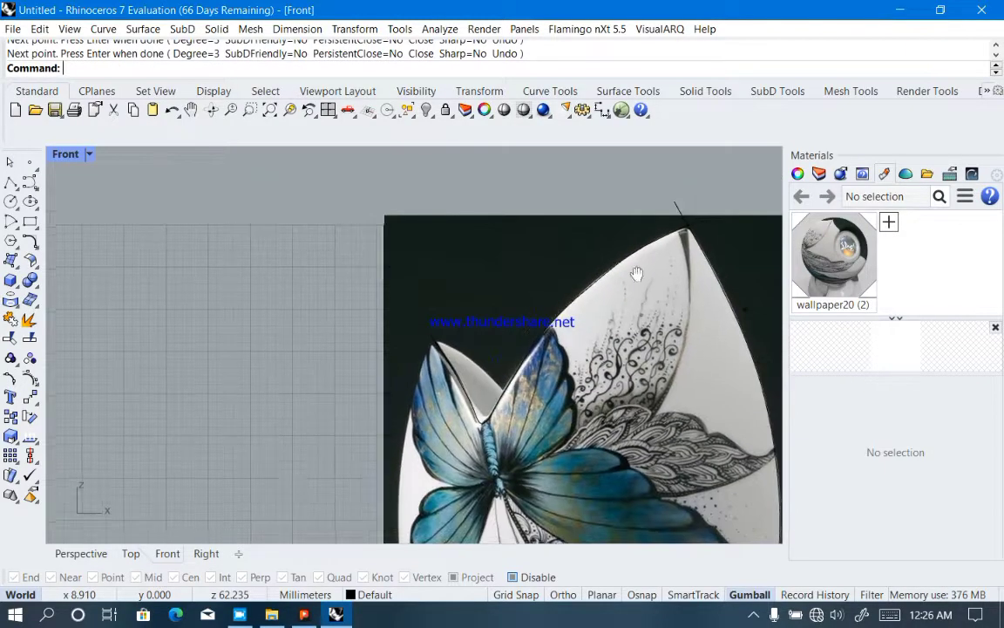
scroll(523, 253, up, 6)
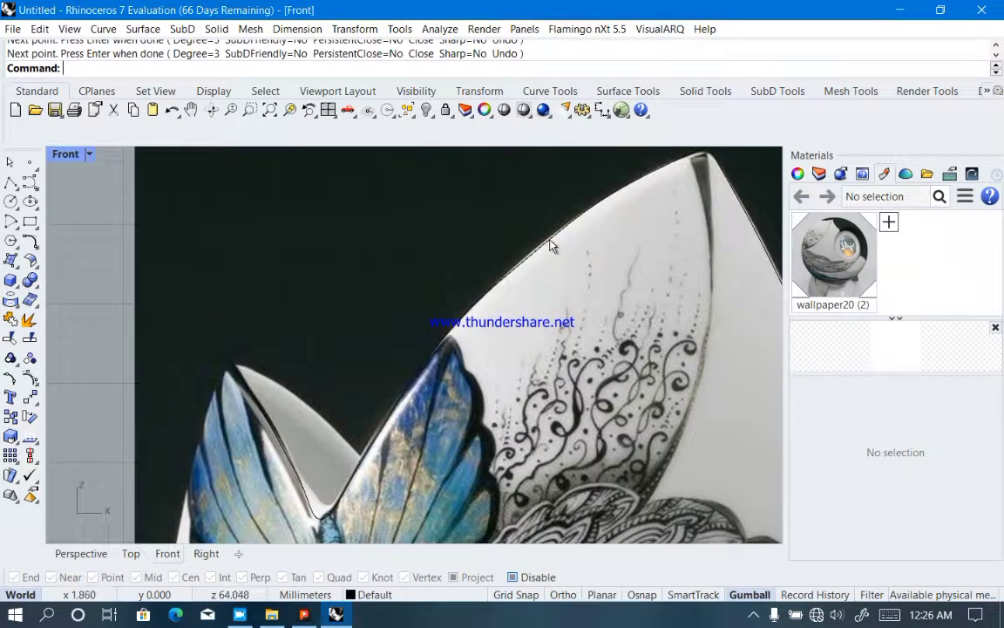
click(550, 246)
click(595, 280)
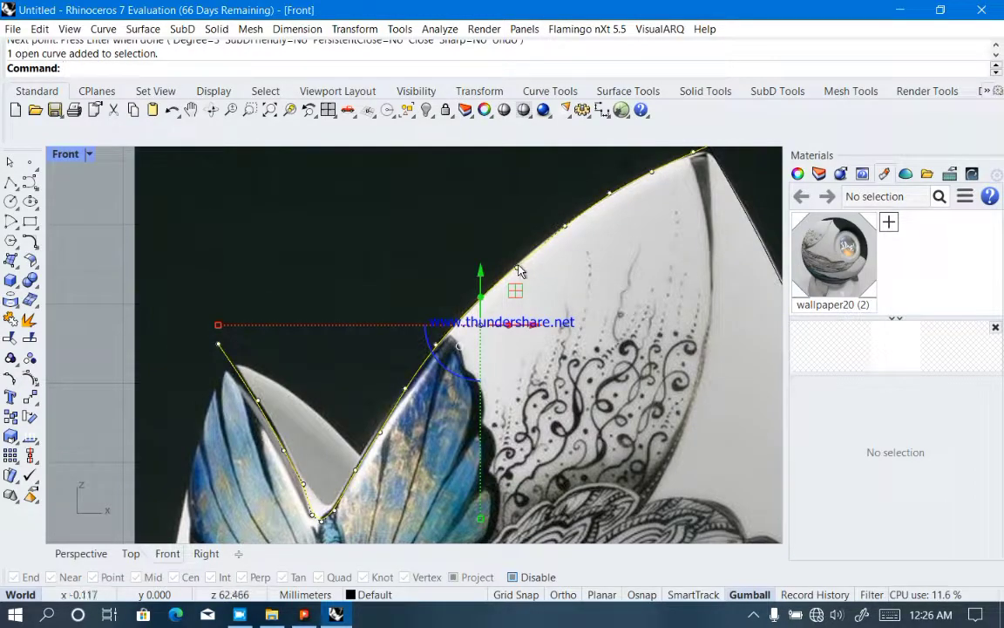
scroll(406, 201, down, 3)
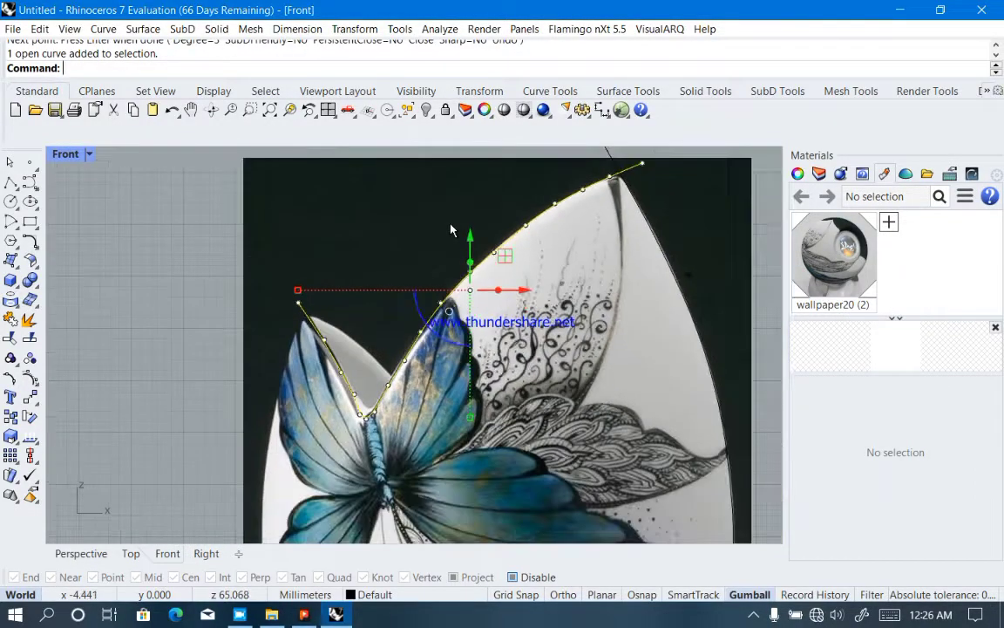
click(405, 201)
text(D)
key(Return)
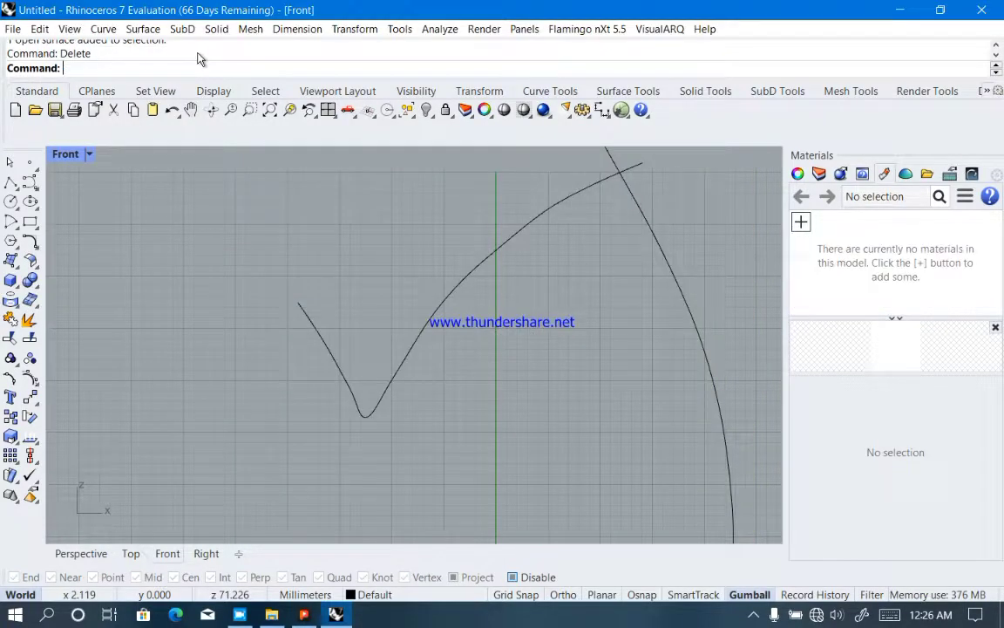
Revolve the right profile curve a full circle about the vertical axis through the origin, and delete the profile curve
scroll(481, 321, down, 5)
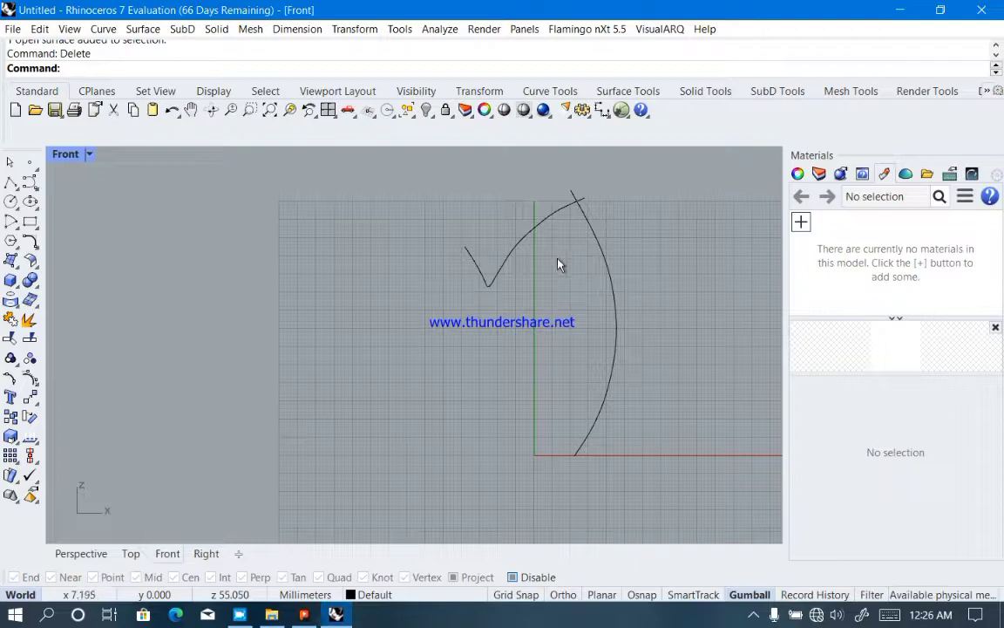
click(613, 278)
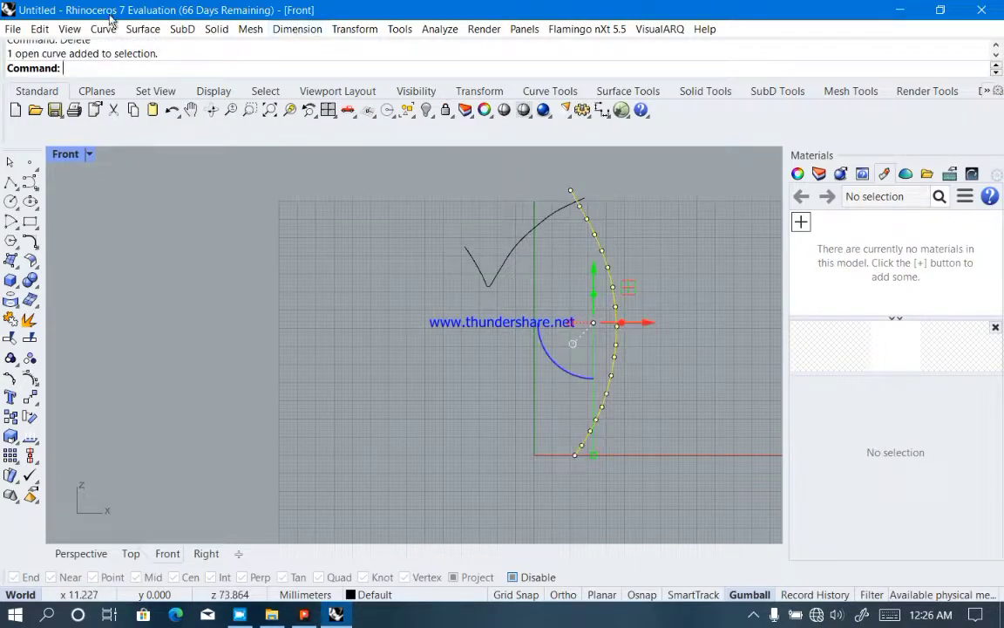
click(142, 29)
click(210, 114)
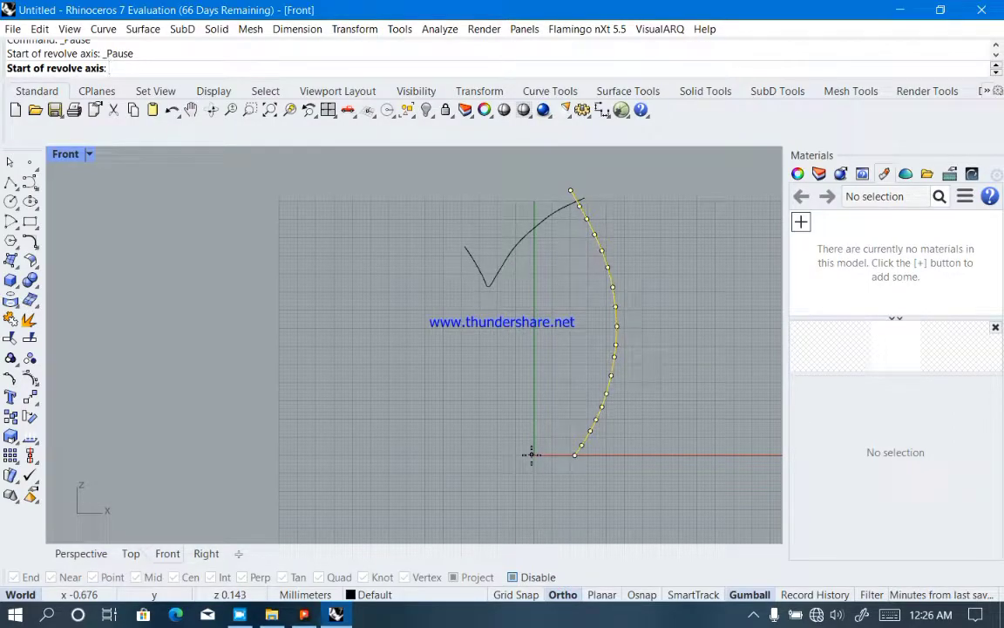
click(533, 454)
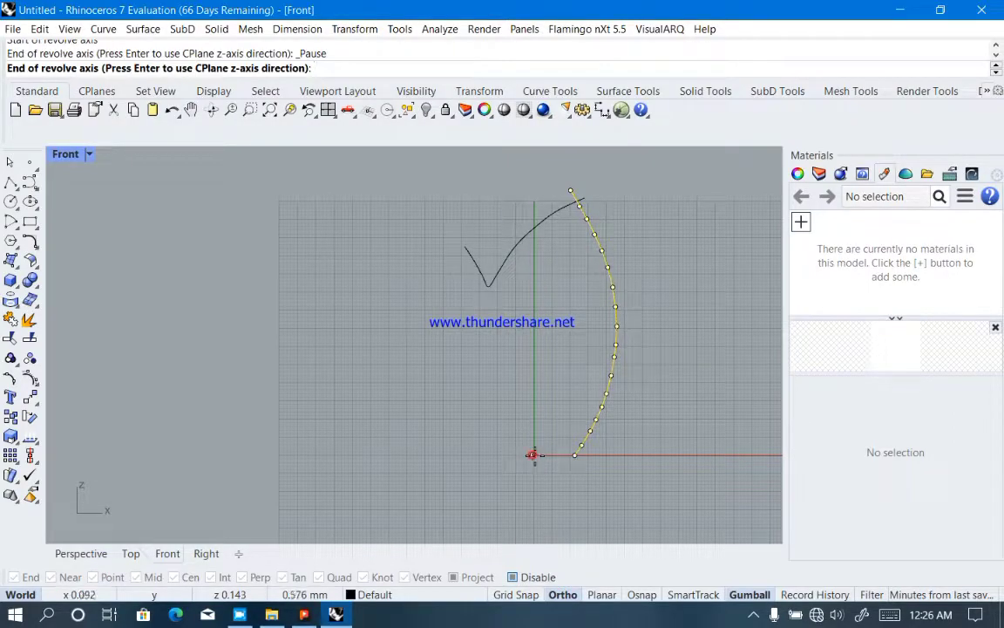
click(532, 174)
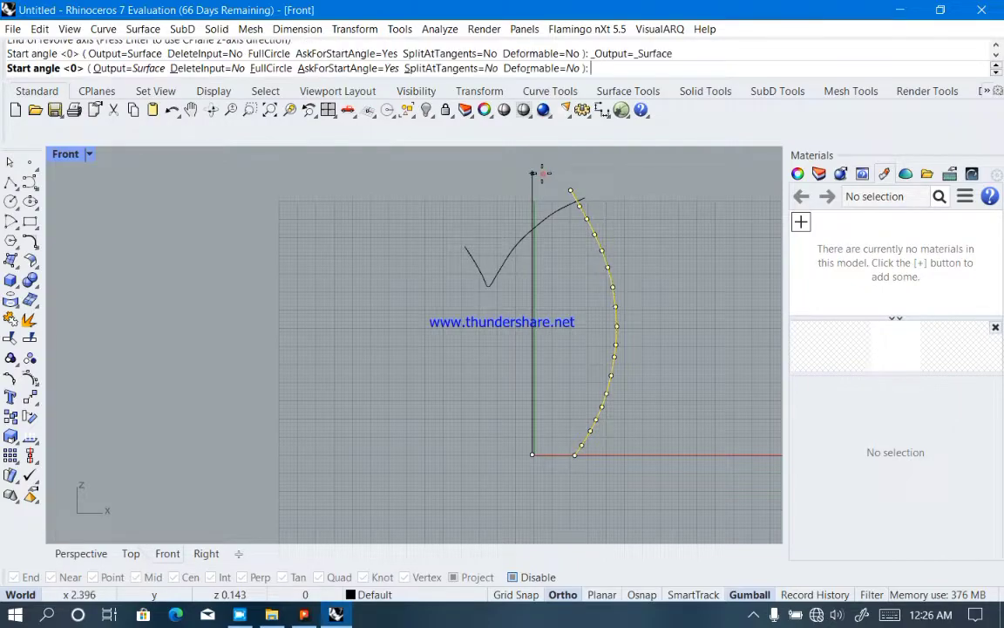
click(266, 69)
key(Delete)
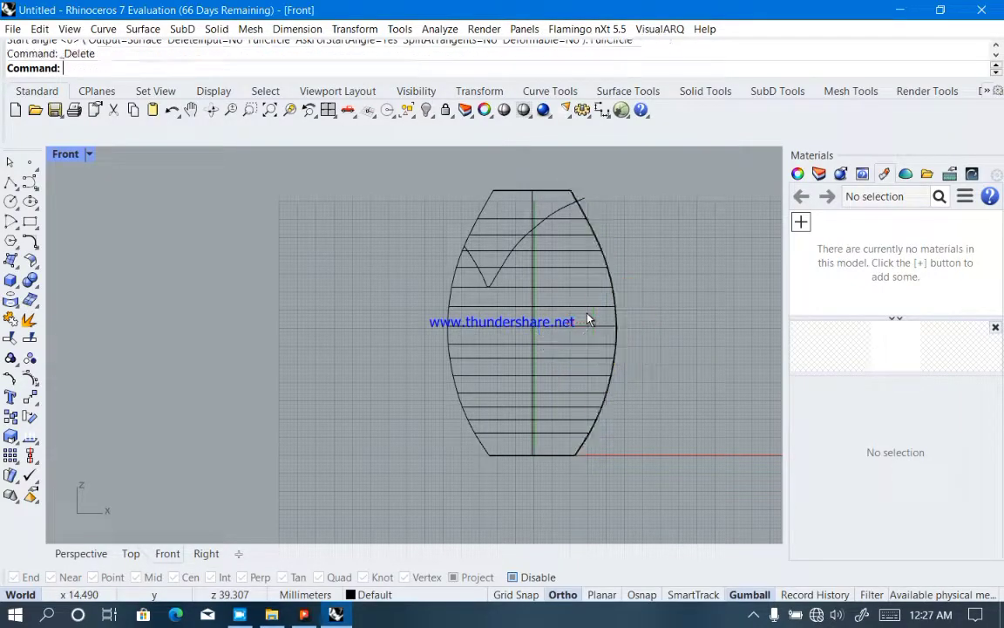
Move the rim curve's end point at the small peak up and outward, extending the curve past the vase's outline
scroll(467, 279, up, 10)
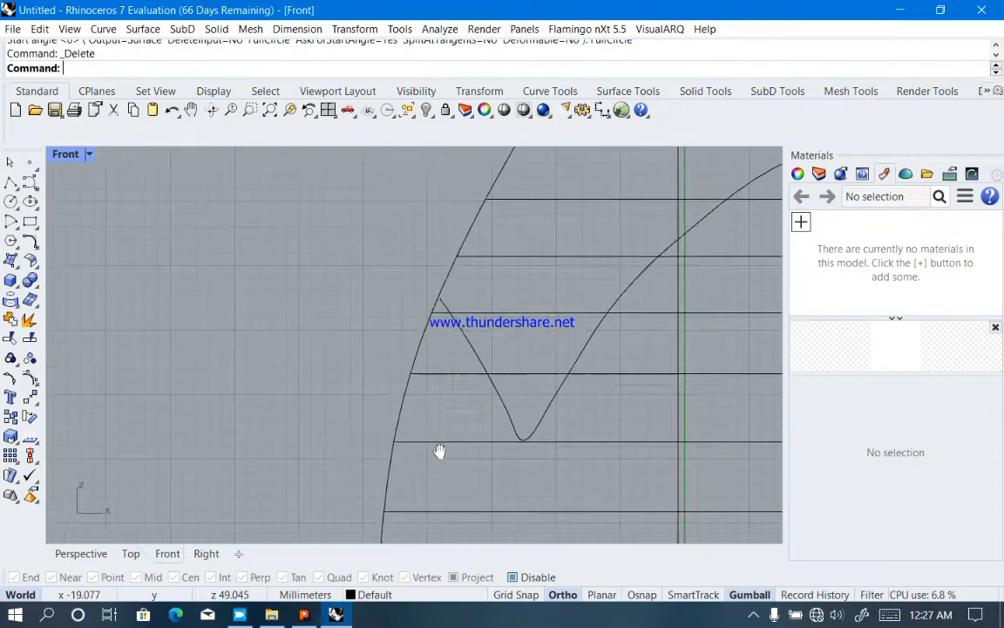
click(460, 384)
click(433, 337)
drag(405, 361, 484, 363)
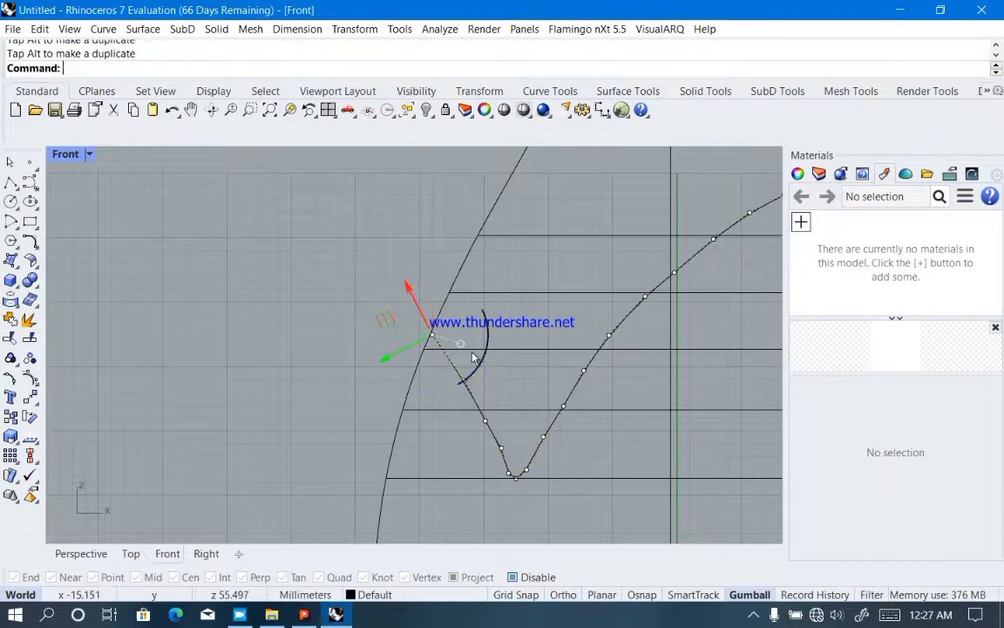
drag(407, 283, 378, 227)
key(Escape)
key(Escape)
Split the revolved vase surface with the V-shaped rim curve
scroll(459, 210, down, 6)
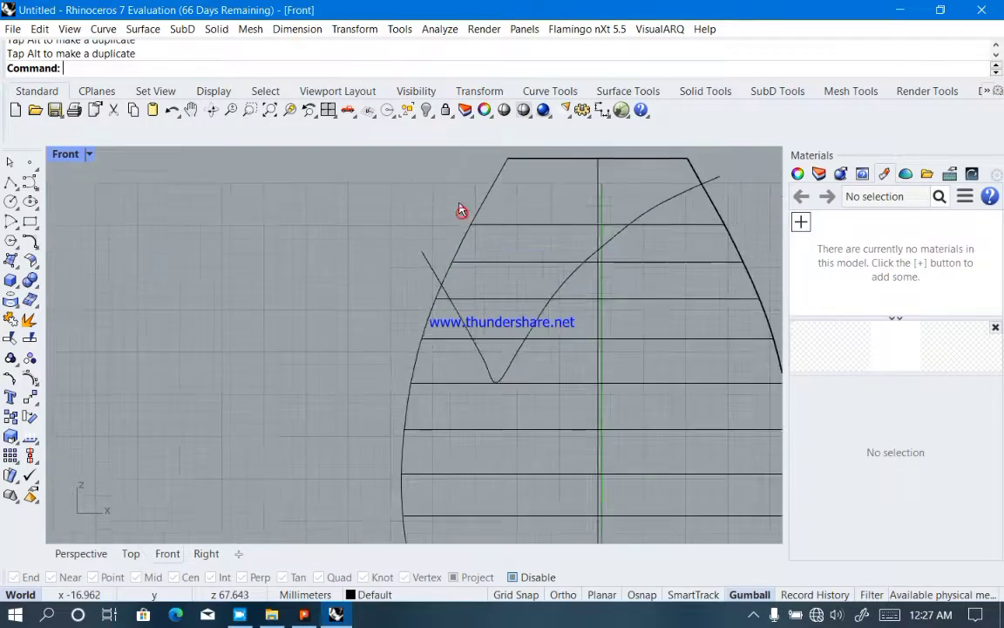
right_drag(710, 215, 603, 252)
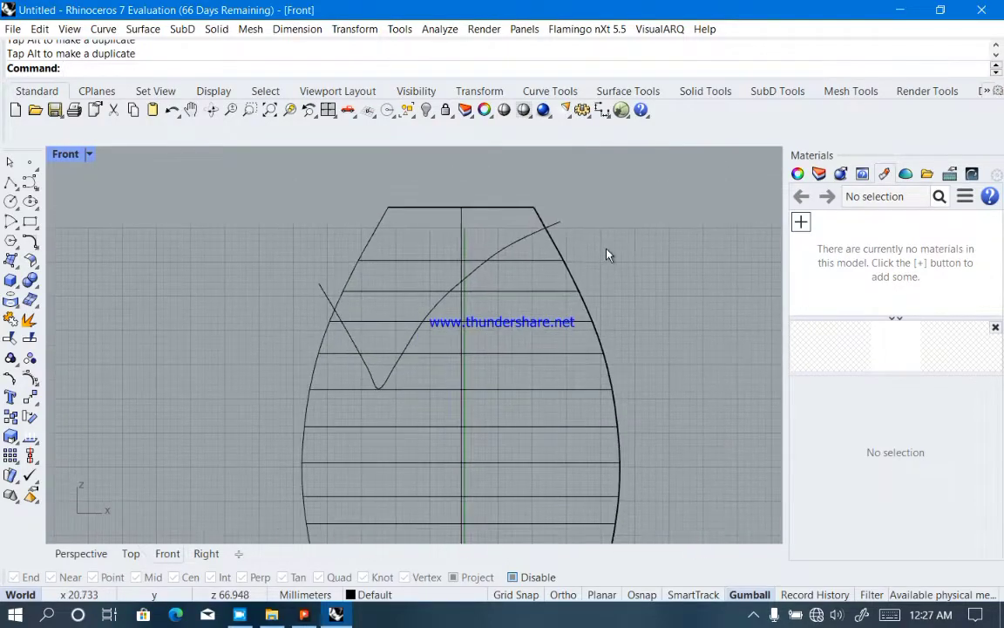
click(26, 341)
click(325, 336)
key(Return)
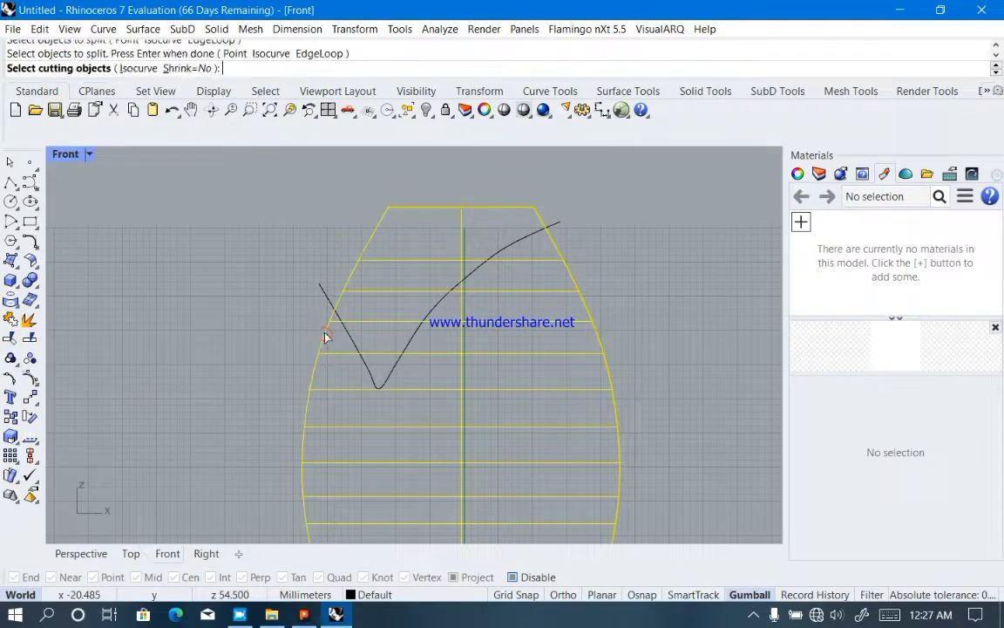
click(356, 347)
key(Return)
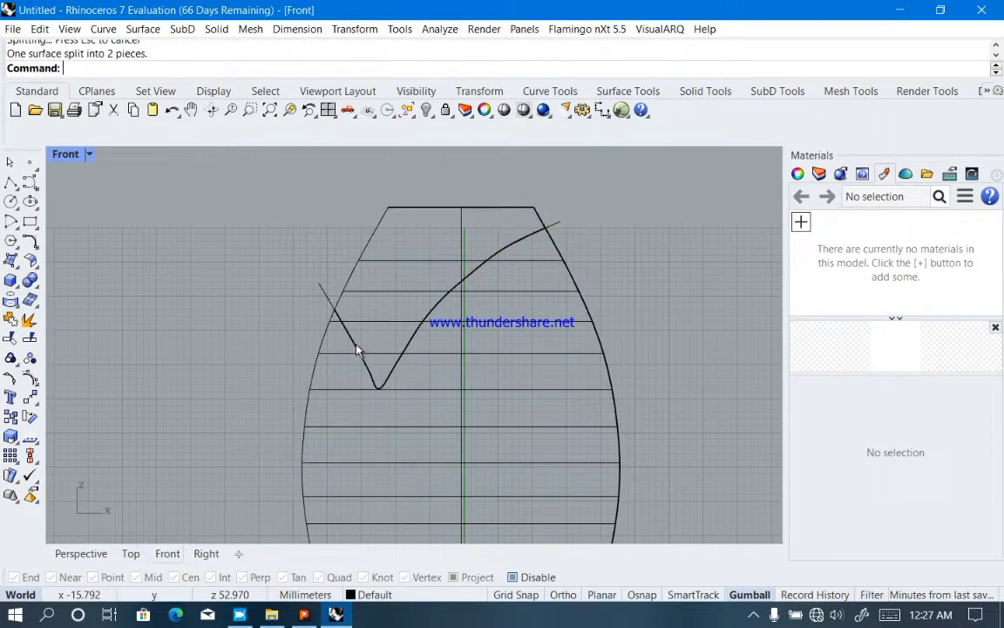
Delete the split-off upper piece of the vase surface and the rim cutting curve
click(437, 217)
key(Delete)
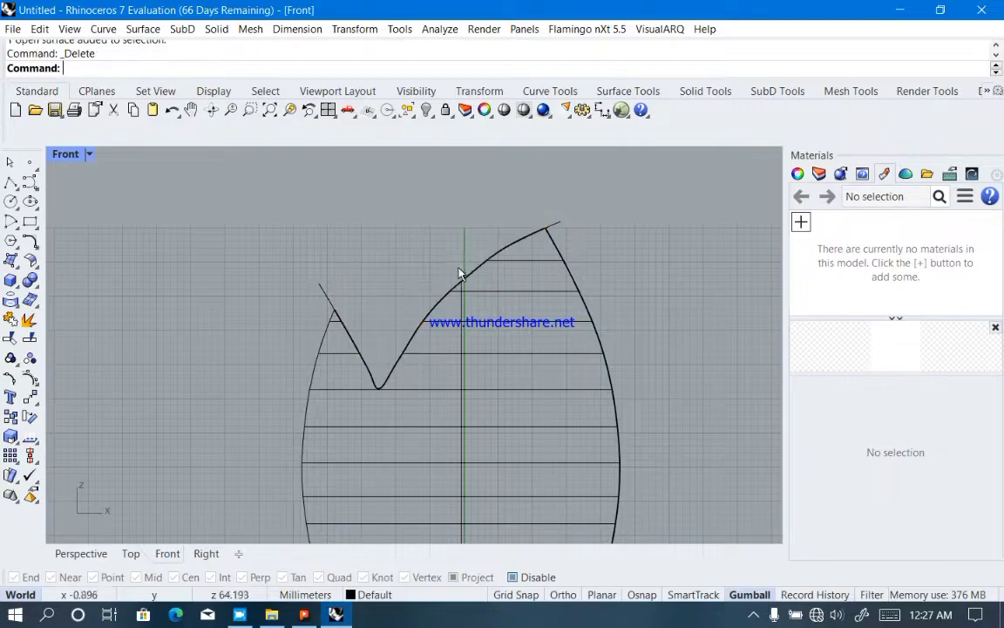
click(321, 292)
key(Delete)
Offset the vase surface outward by 3 mm with sharp corners, Loose set to Yes and Solid set to No
scroll(336, 297, down, 3)
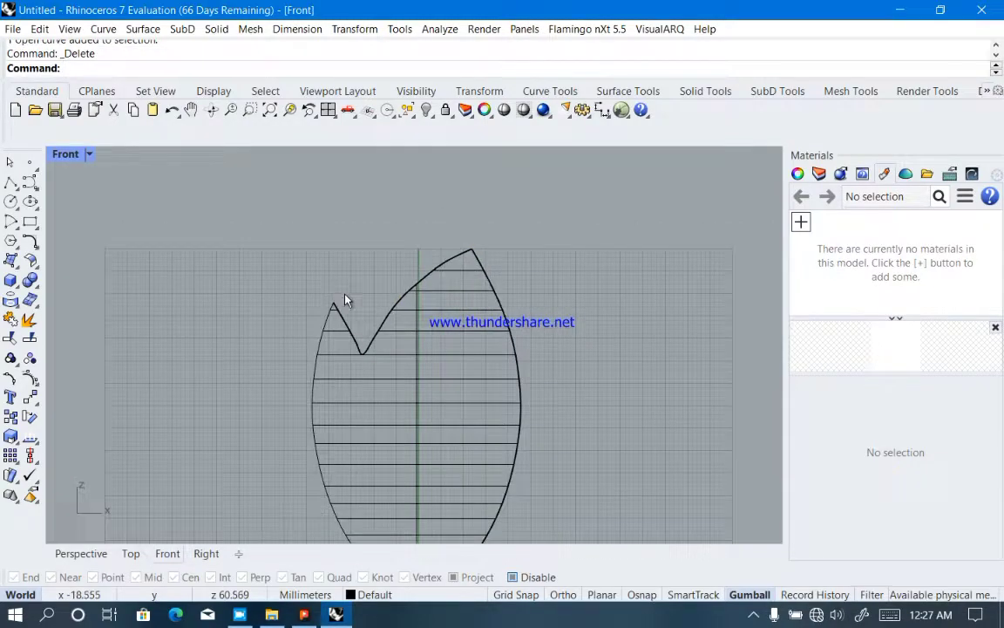
double_click(68, 156)
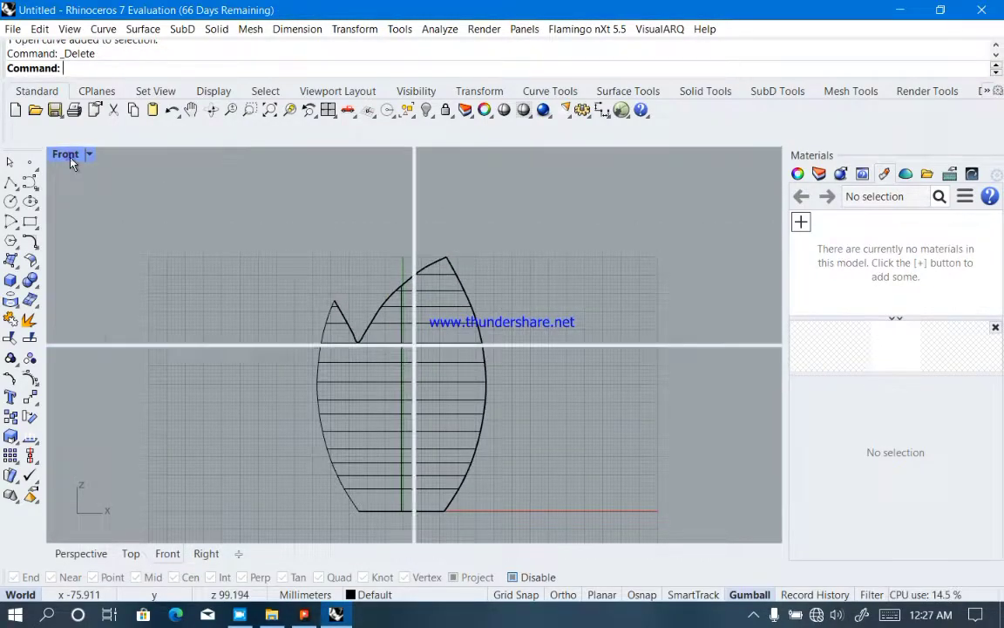
click(485, 245)
scroll(484, 244, down, 10)
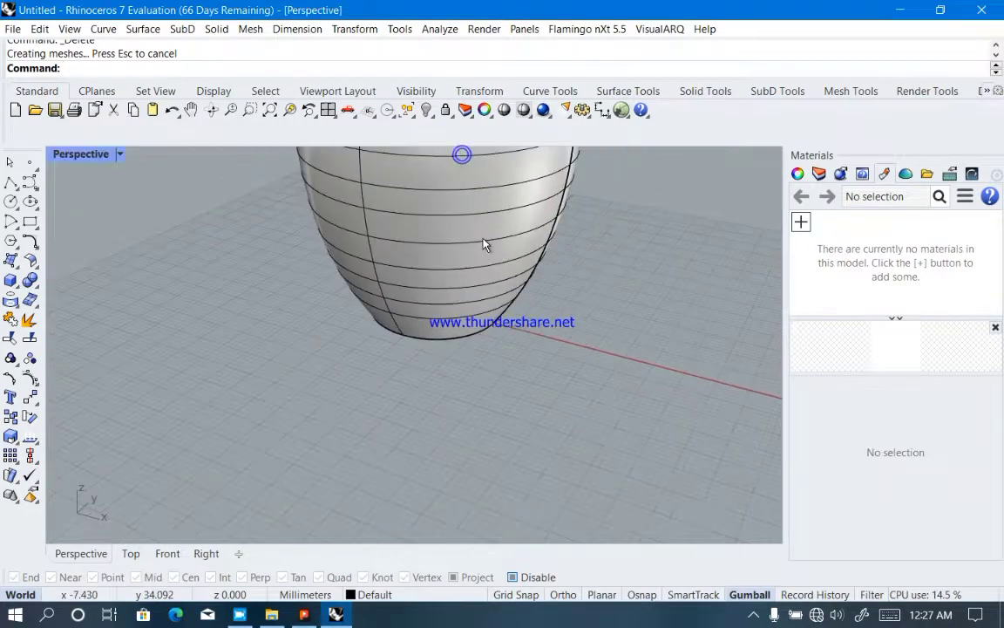
right_drag(478, 248, 81, 281)
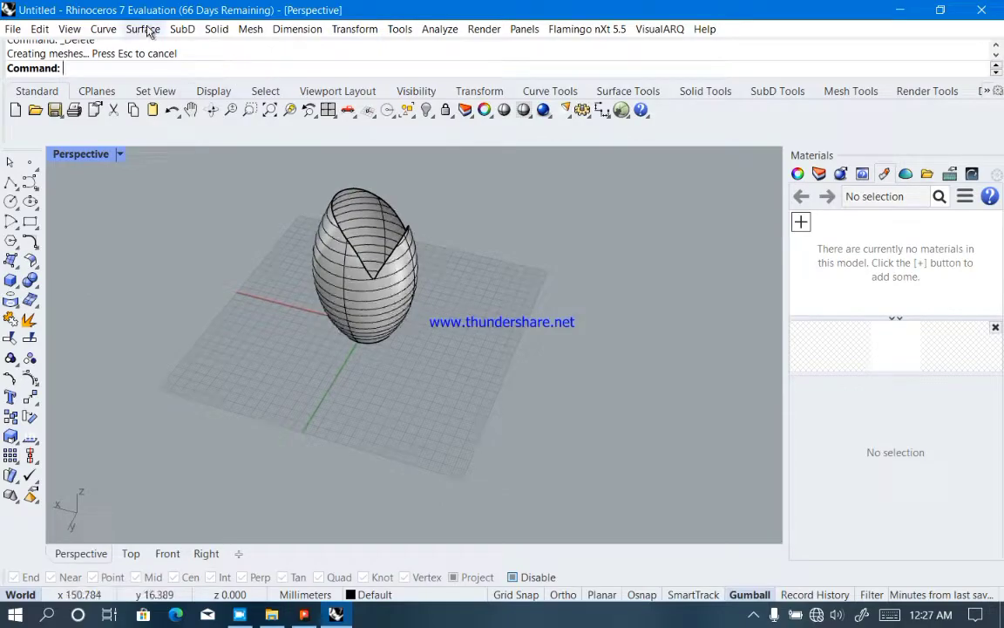
click(143, 29)
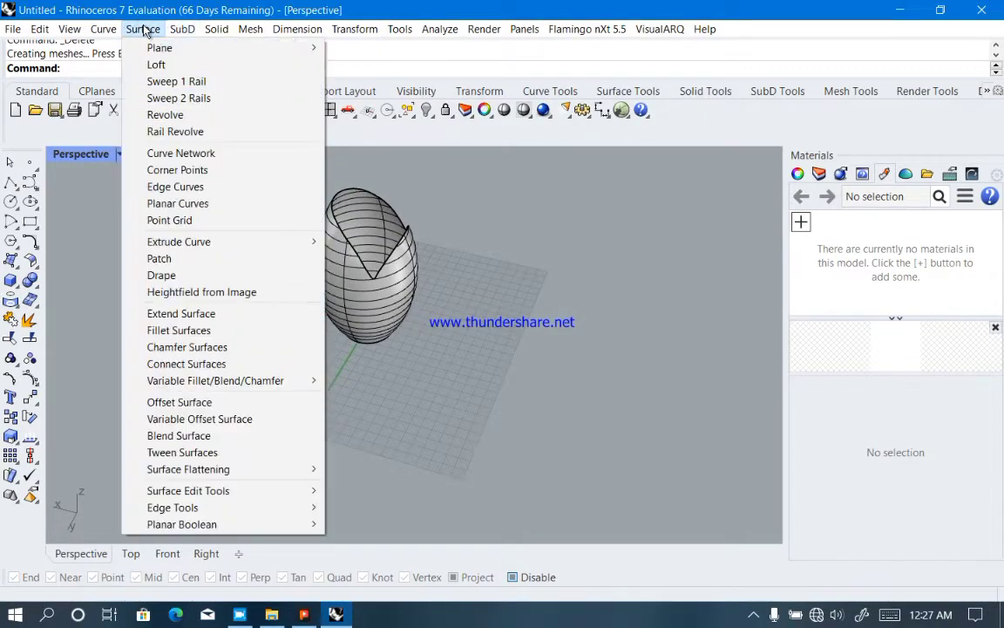
click(155, 403)
click(397, 253)
key(Return)
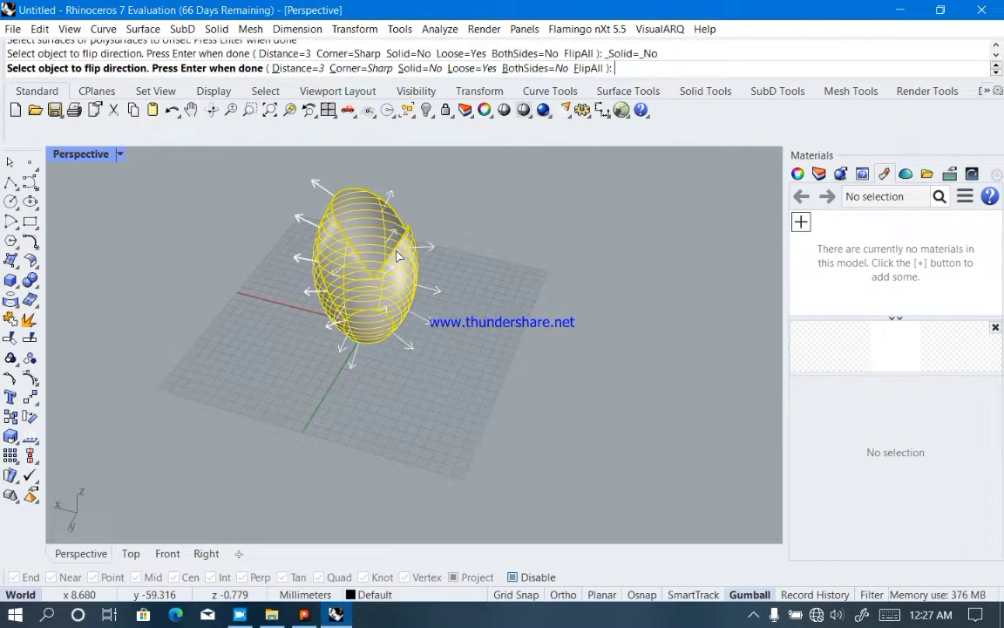
click(475, 70)
click(485, 70)
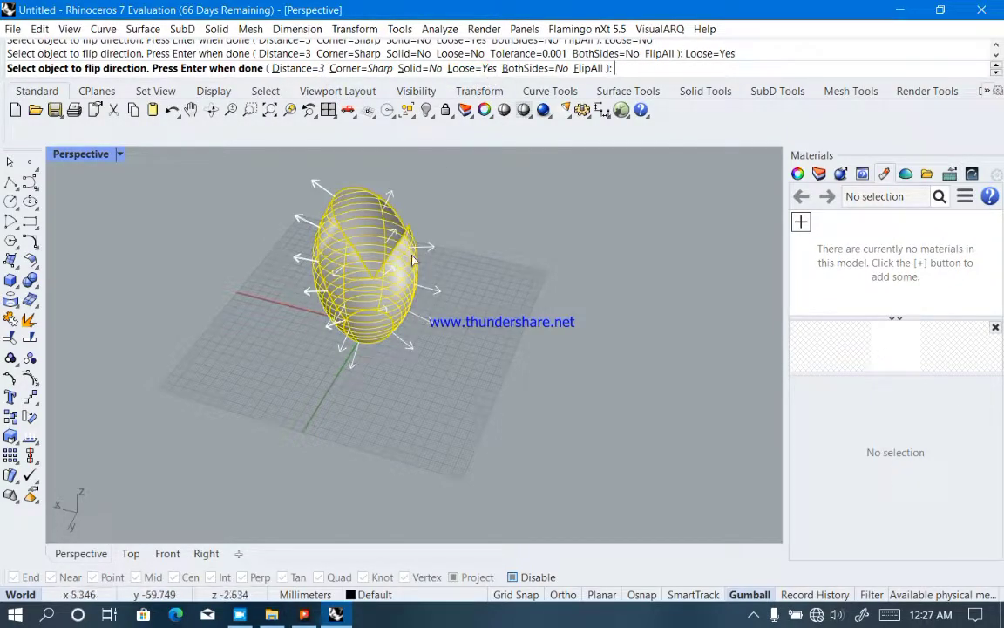
key(Return)
Blend the inner and outer rim edges with curvature continuity on both sides and both bulge values at 0.33
scroll(425, 261, up, 5)
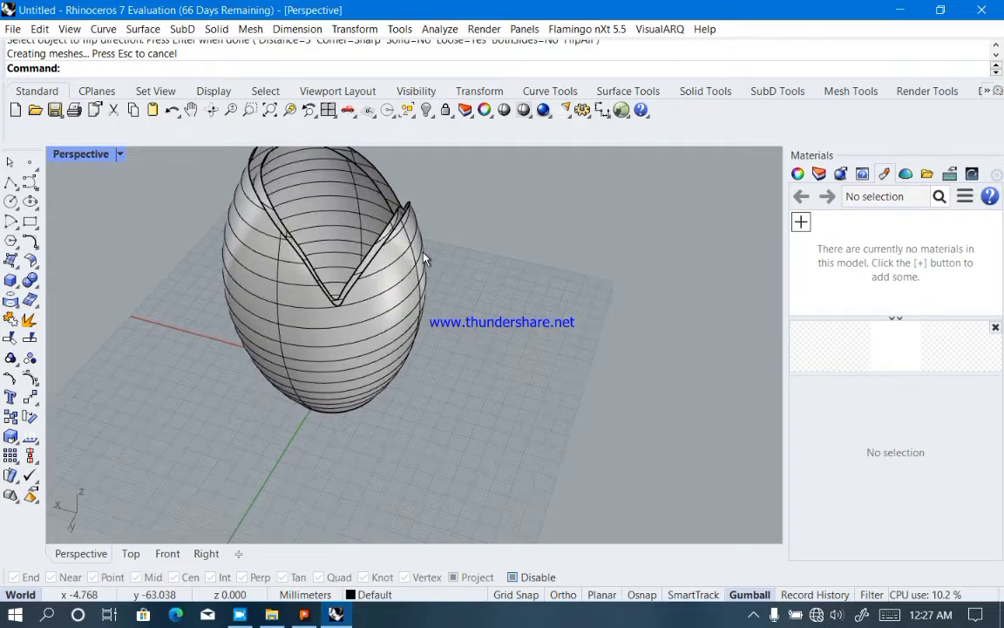
click(158, 32)
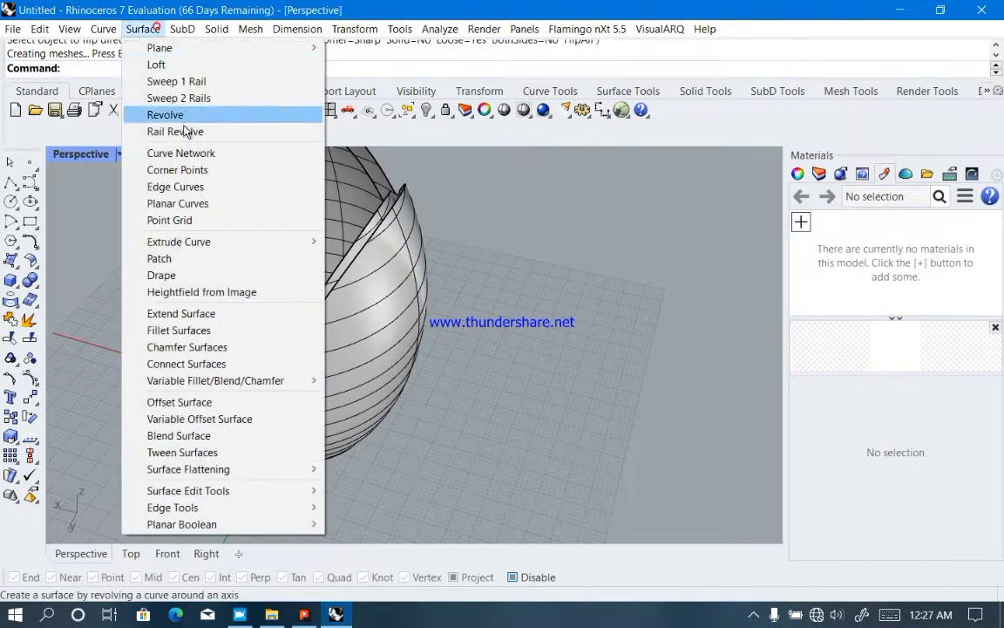
click(178, 435)
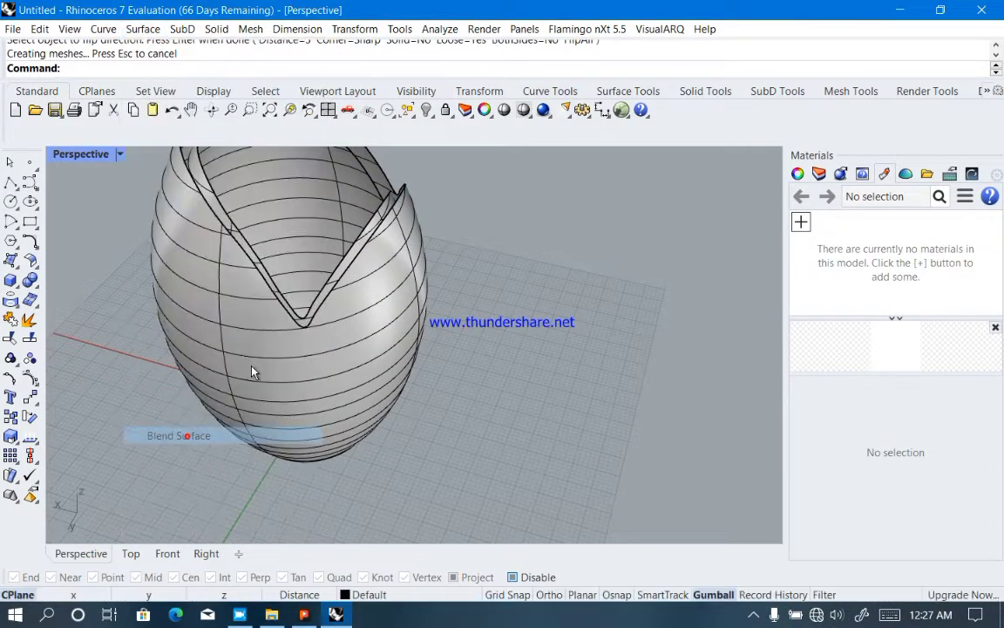
click(277, 288)
click(277, 292)
key(Return)
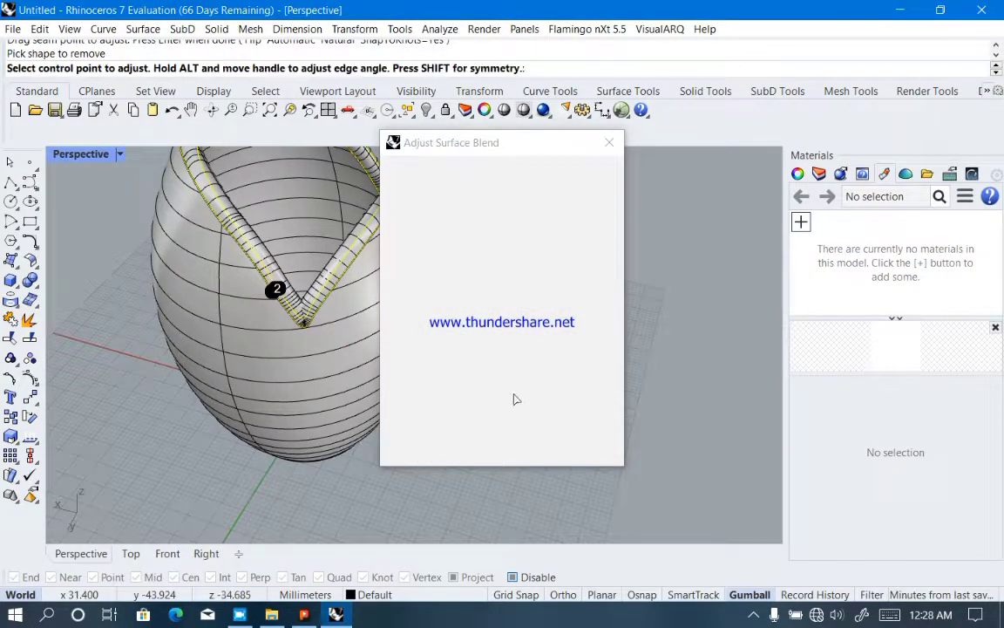
drag(499, 206, 451, 206)
click(454, 206)
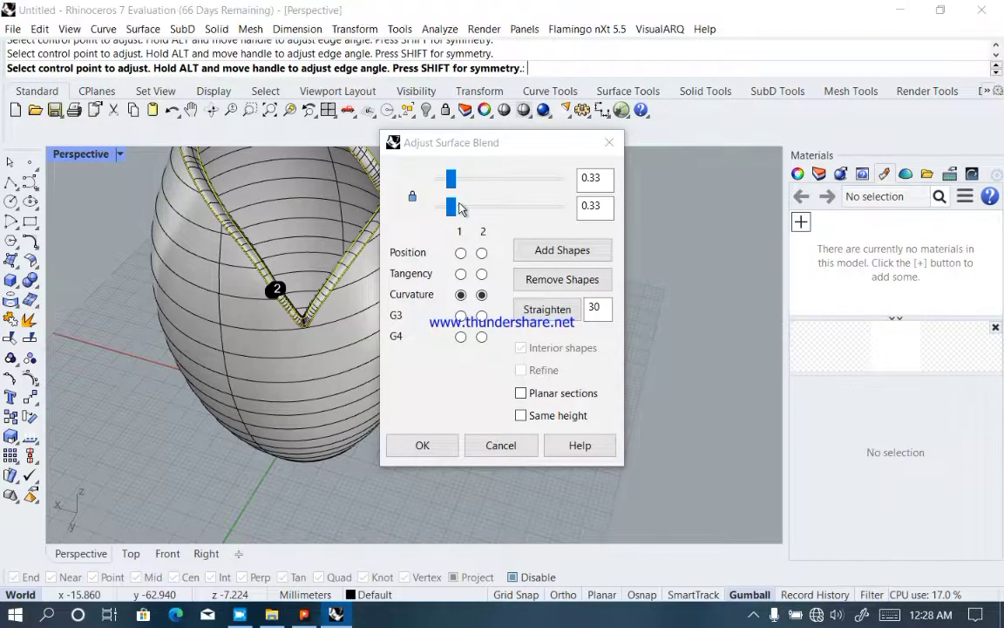
click(421, 445)
Close the circular bottom openings of the inner and outer vase shells with planar surfaces
mouse_move(439, 337)
right_down()
mouse_move(475, 236)
mouse_move(441, 348)
right_up()
click(423, 338)
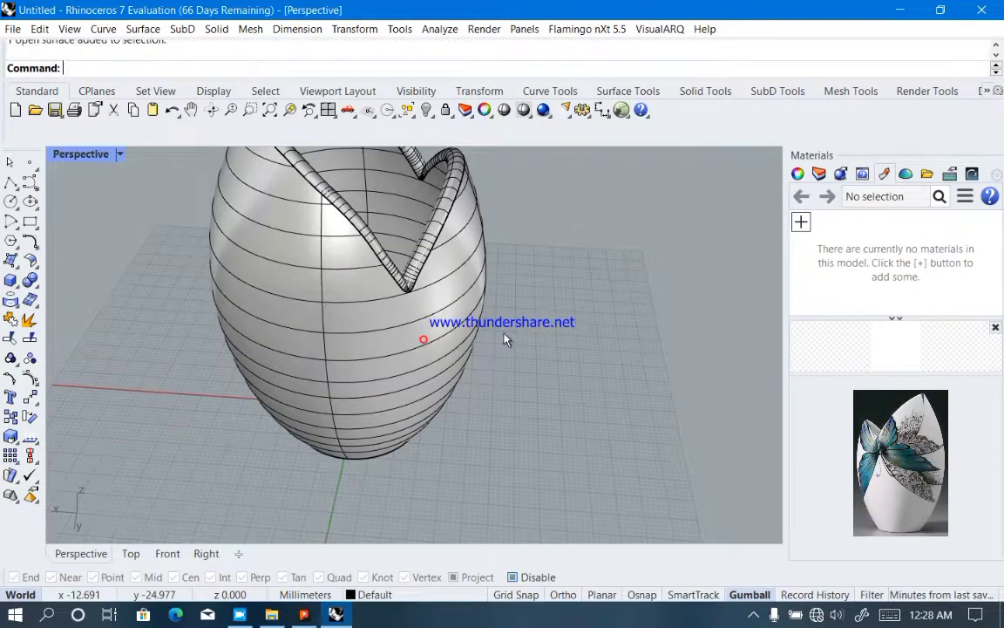
right_drag(510, 309, 505, 276)
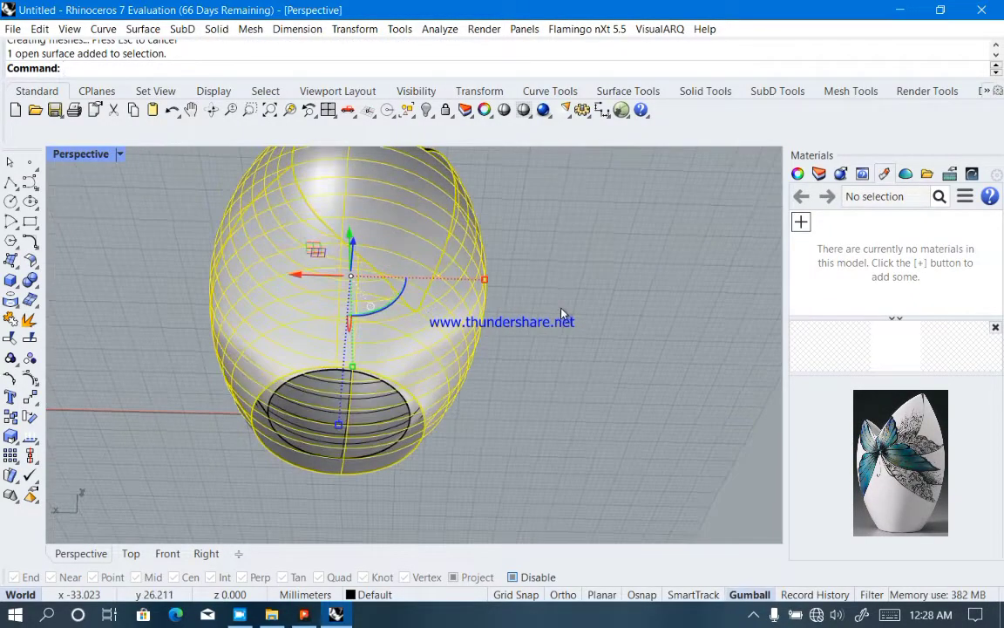
click(507, 280)
click(157, 30)
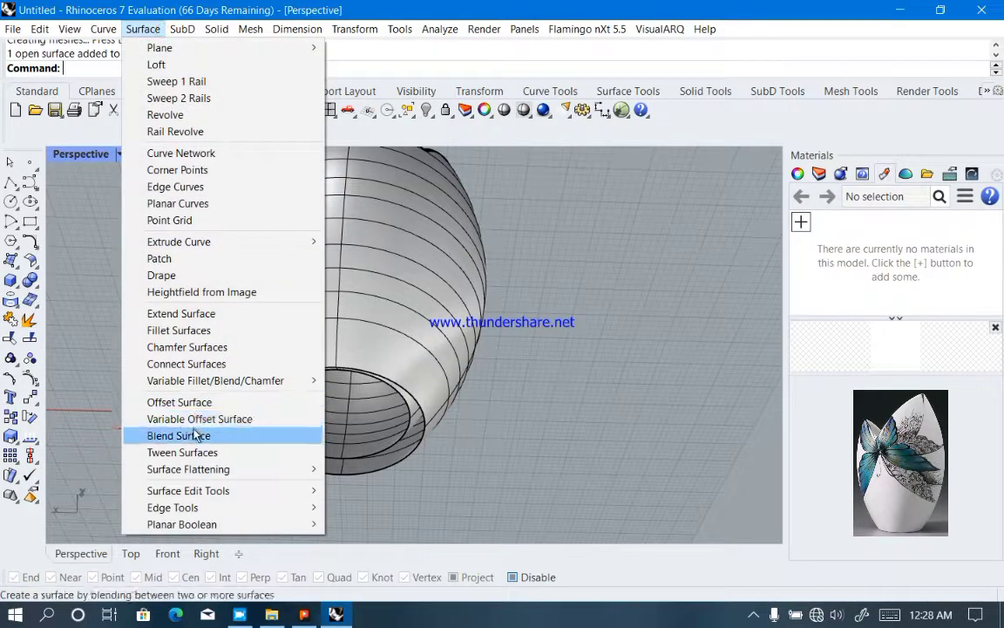
click(218, 216)
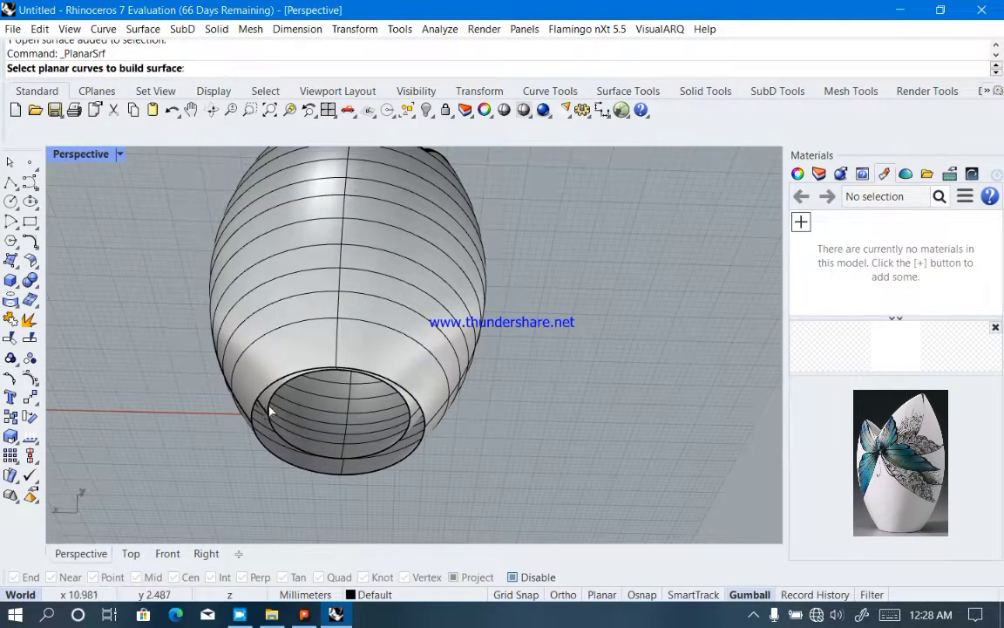
click(274, 395)
key(Return)
key(Return)
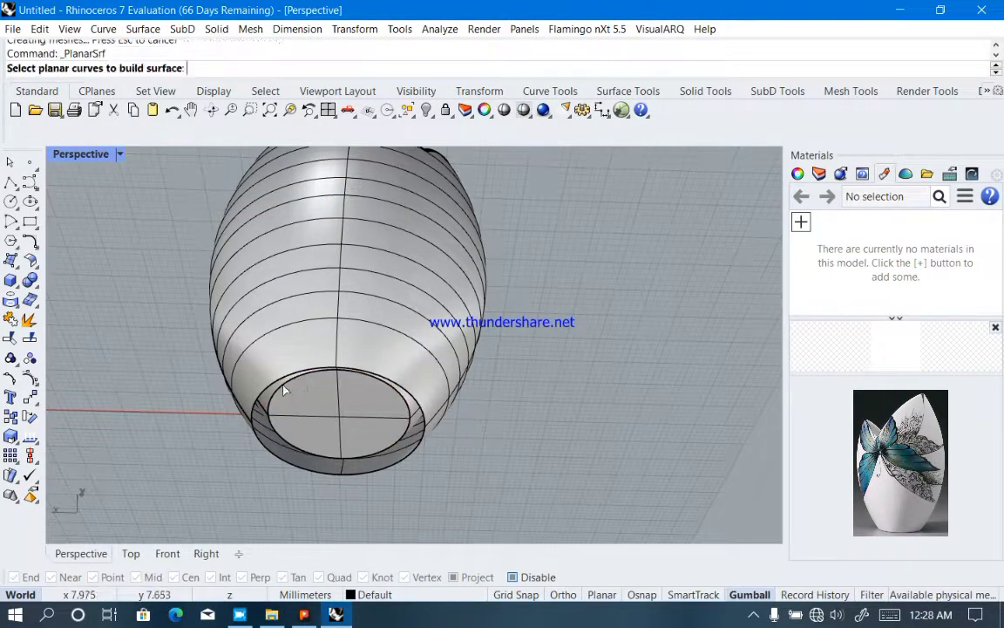
click(278, 388)
key(Return)
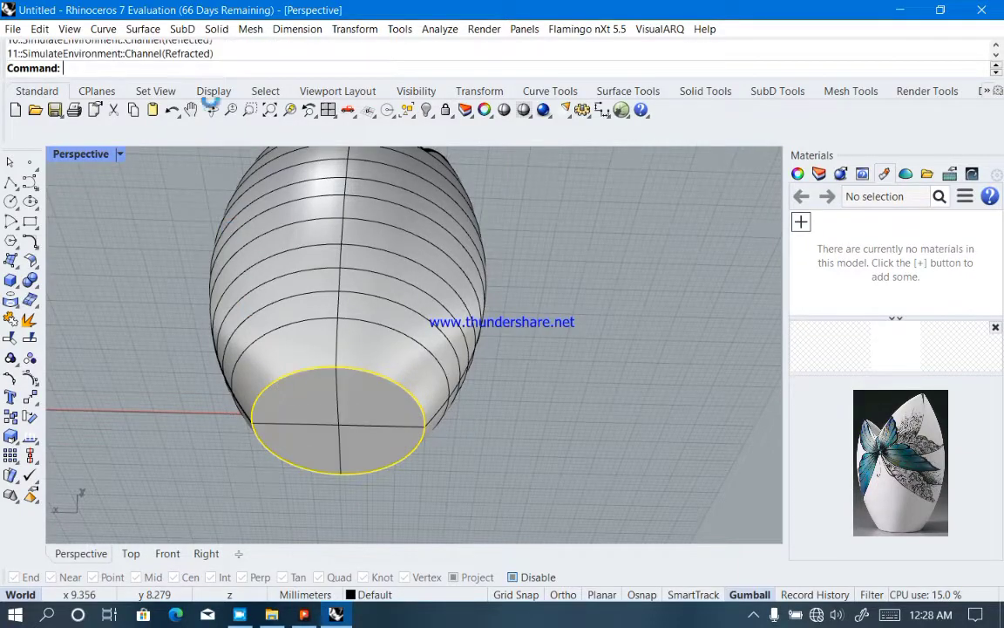
click(139, 28)
click(155, 433)
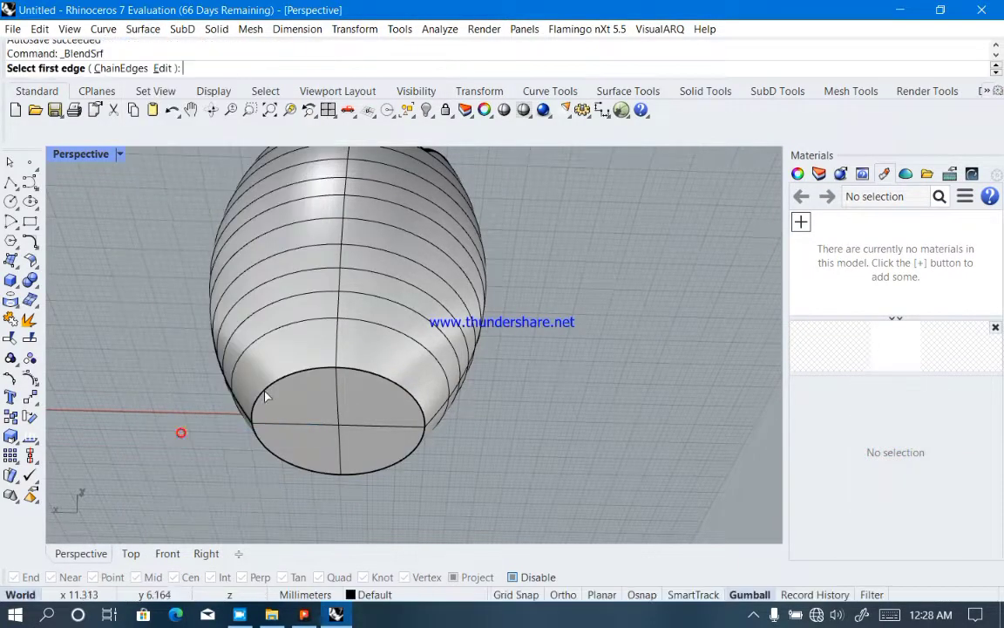
click(266, 393)
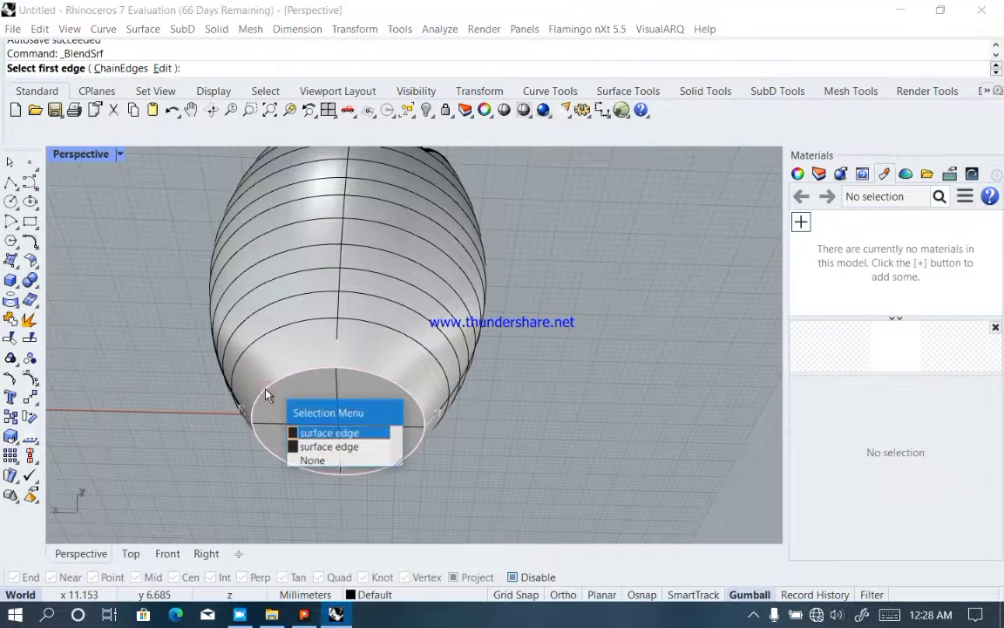
click(329, 434)
key(Return)
key(Return)
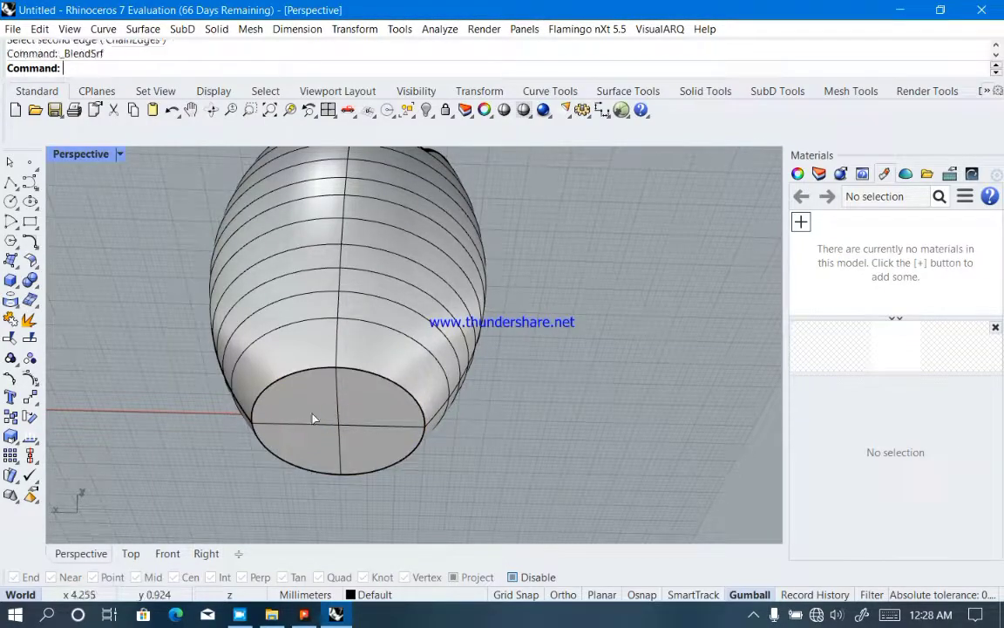
click(280, 381)
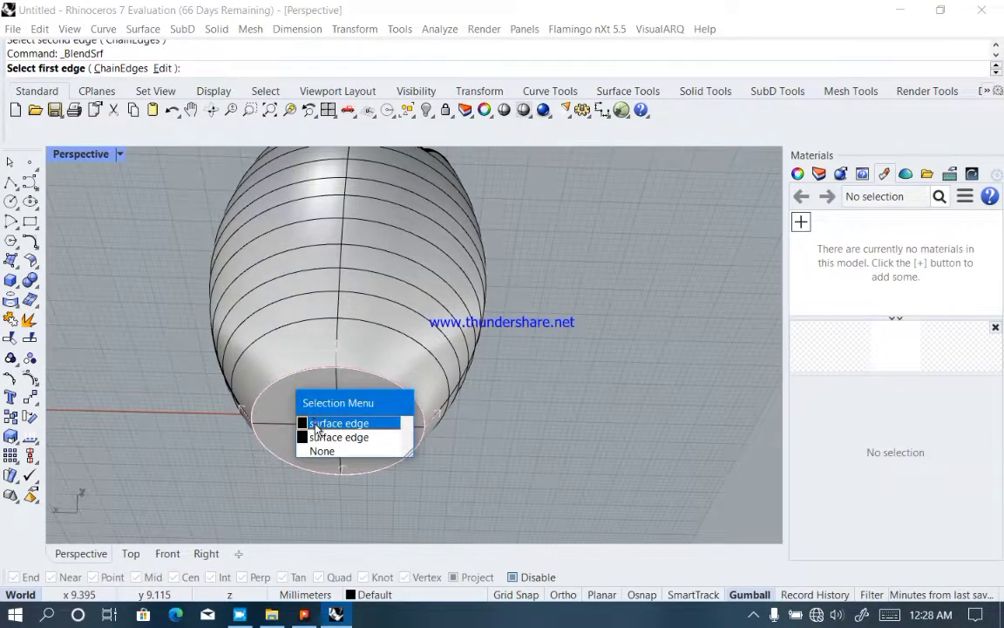
click(310, 423)
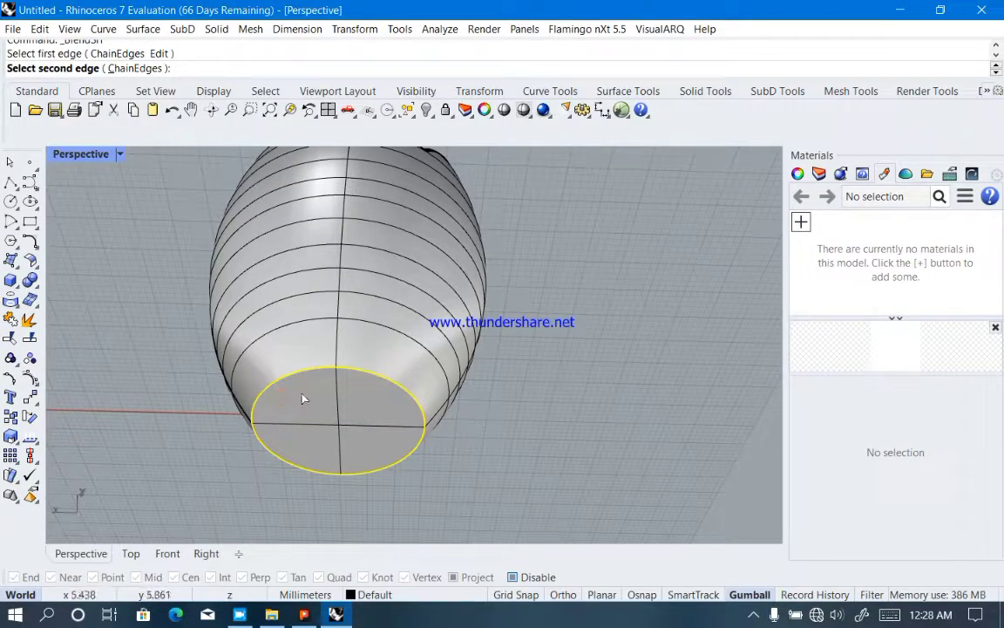
right_drag(434, 402, 460, 392)
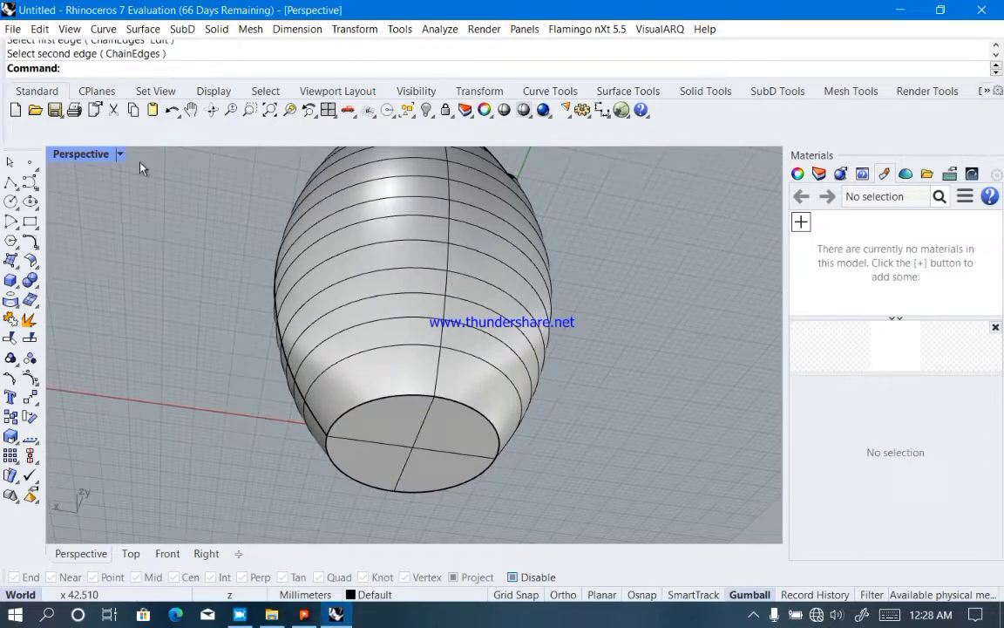
Inspect the vase's closed base from below and set the perspective view to Ghosted display
scroll(365, 364, up, 4)
scroll(385, 433, down, 4)
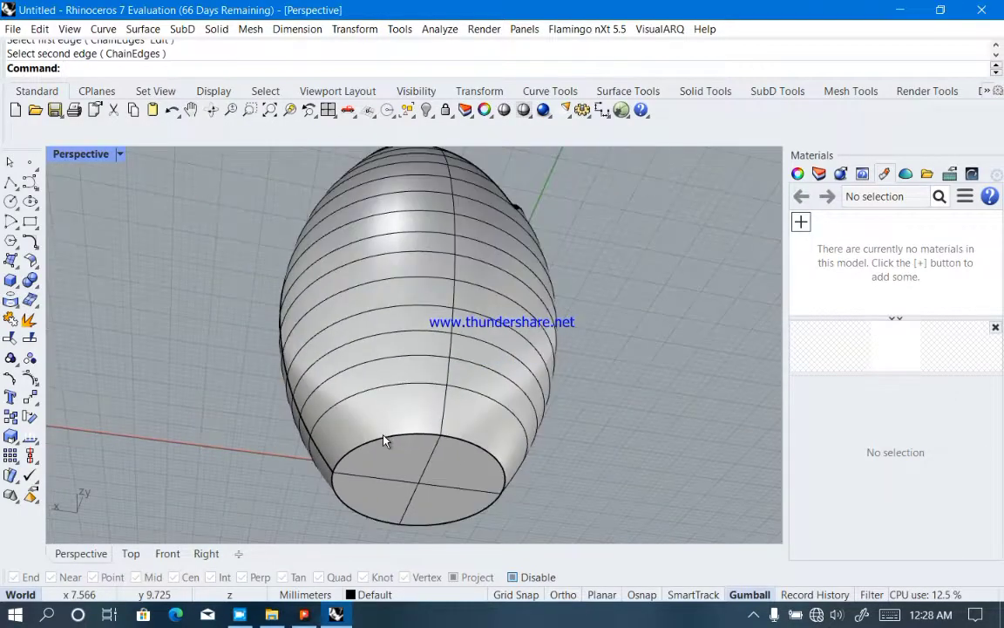
double_click(103, 159)
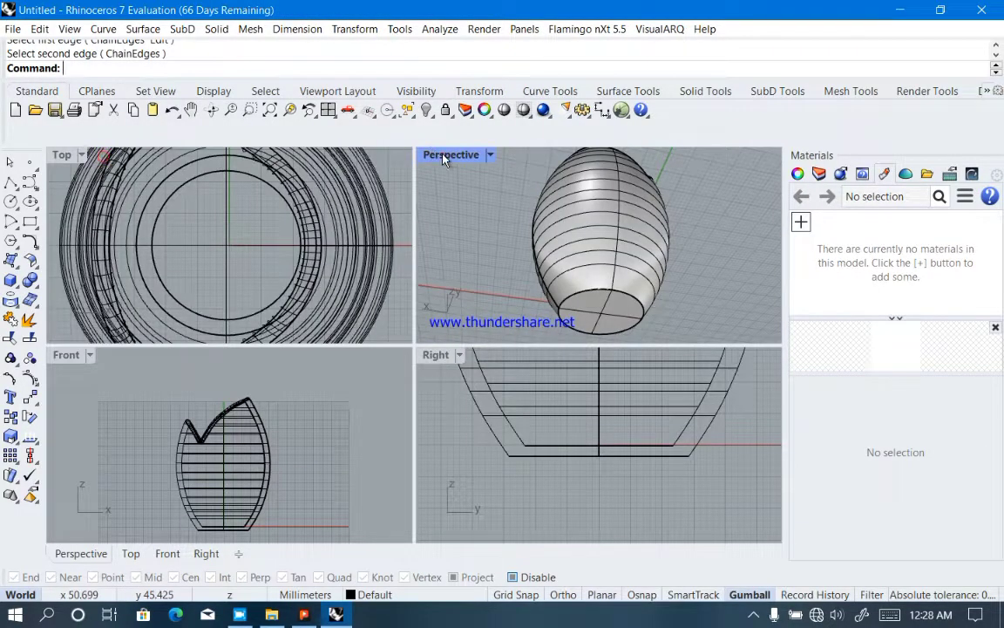
double_click(443, 157)
right_drag(473, 221, 505, 233)
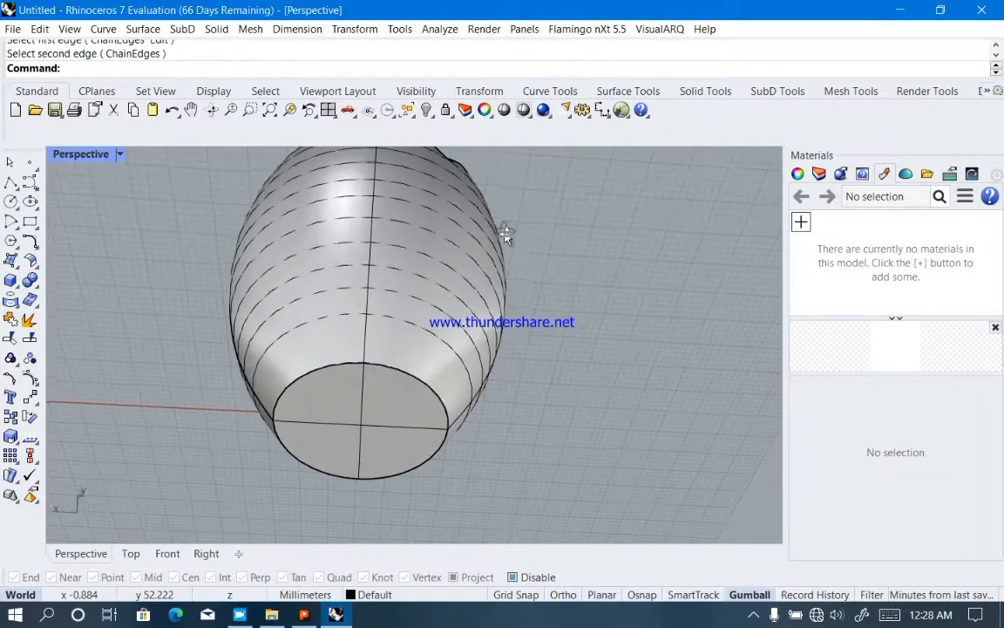
click(119, 153)
click(179, 137)
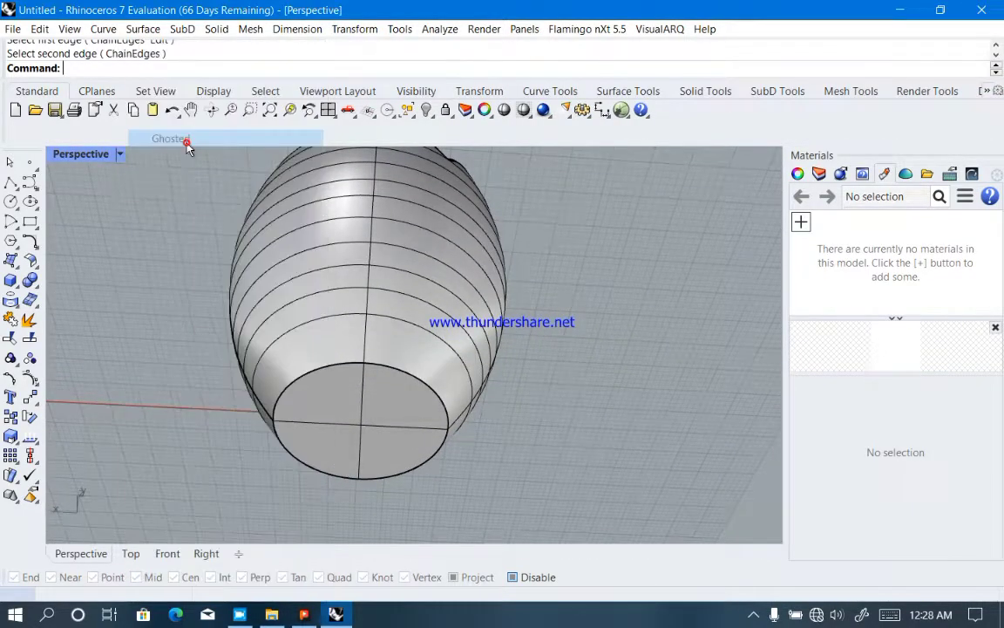
Start a surface blend between the outer and inner bottom edges of the vase and accept the seam points
click(103, 29)
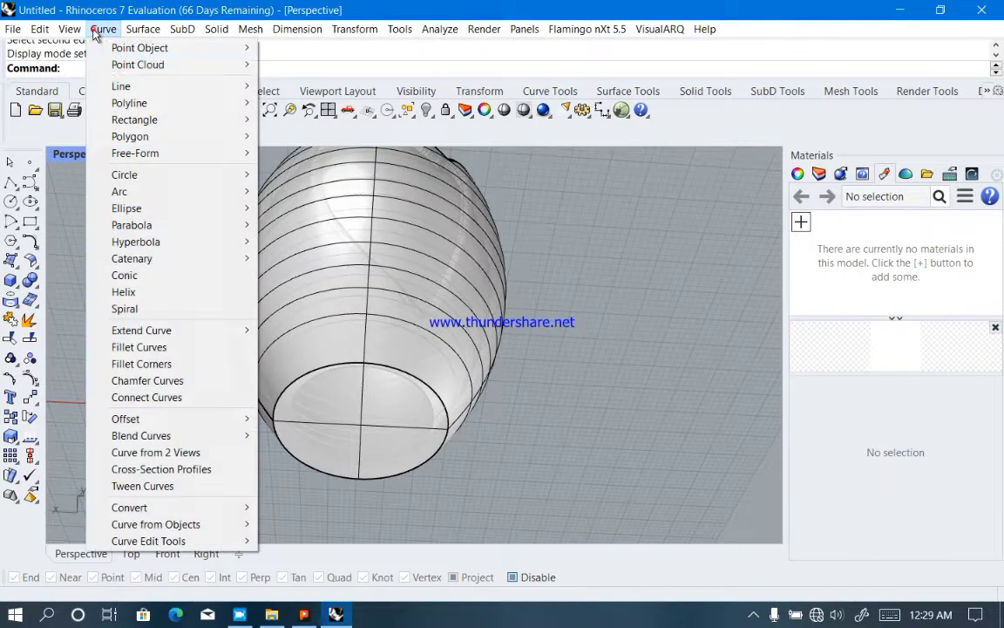
click(143, 28)
click(143, 29)
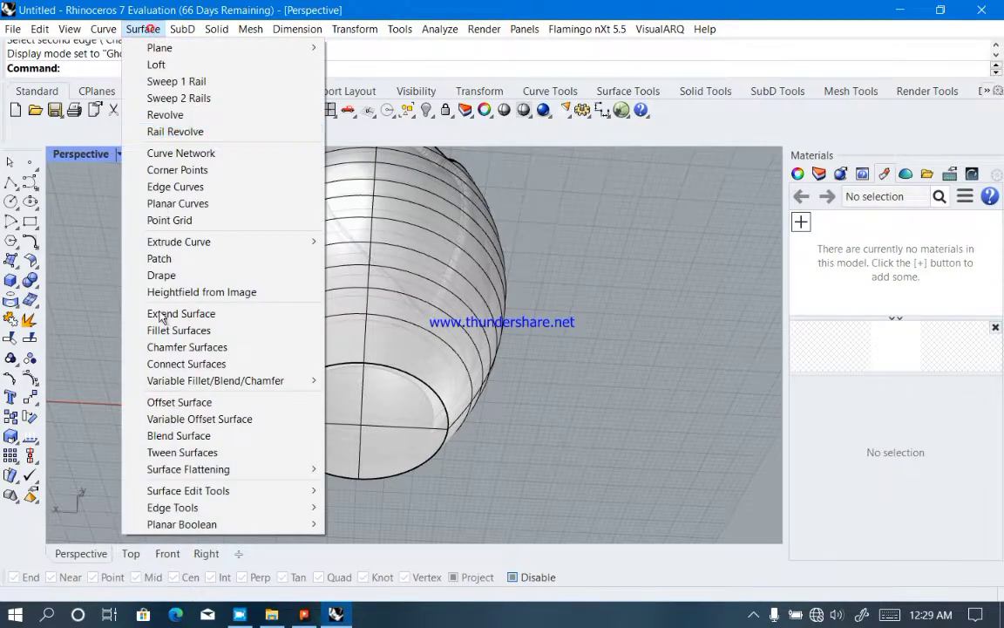
click(177, 435)
click(299, 381)
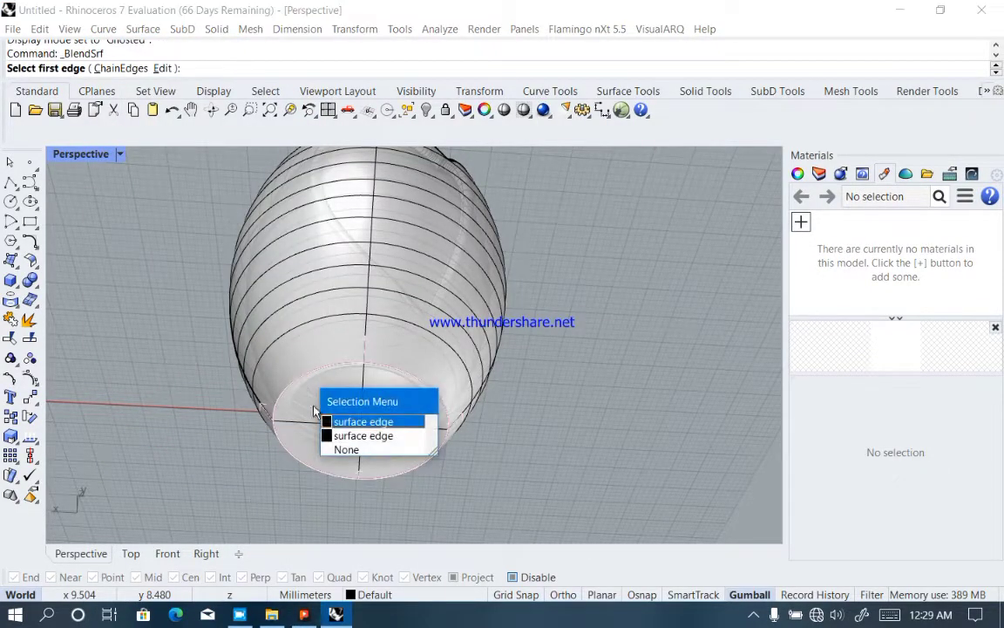
click(344, 419)
click(300, 395)
click(336, 433)
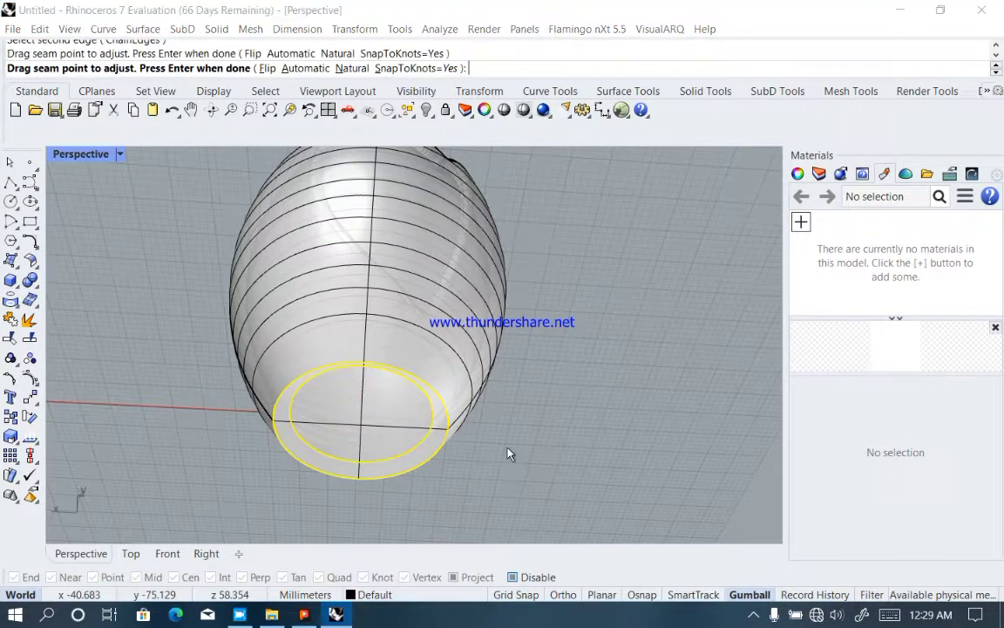
key(Return)
Reduce the base blend's bulge, keeping curvature continuity on both sides, and create the blend surface
drag(493, 206, 467, 206)
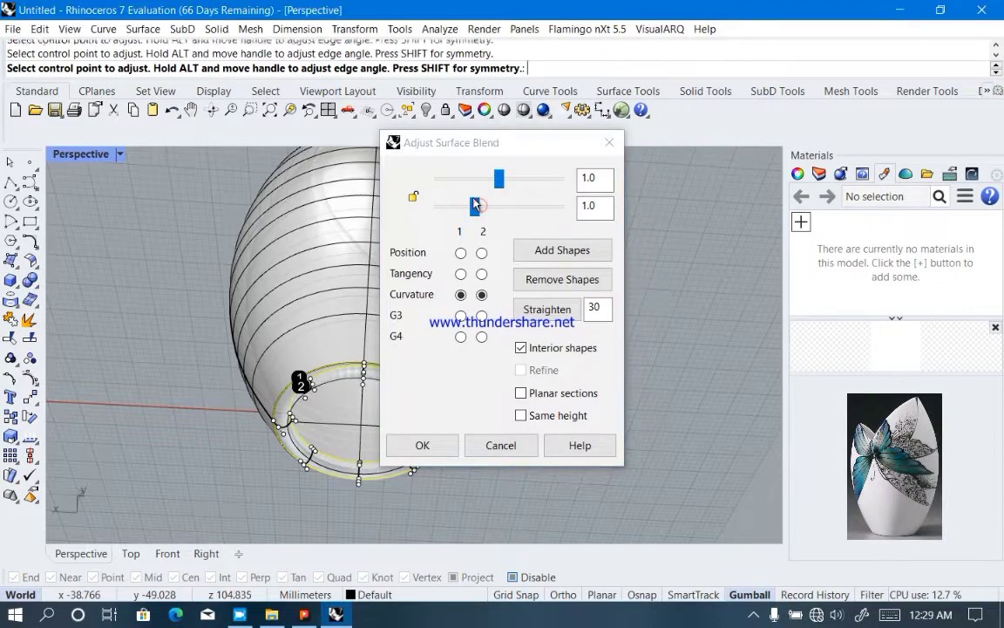
click(491, 206)
click(413, 196)
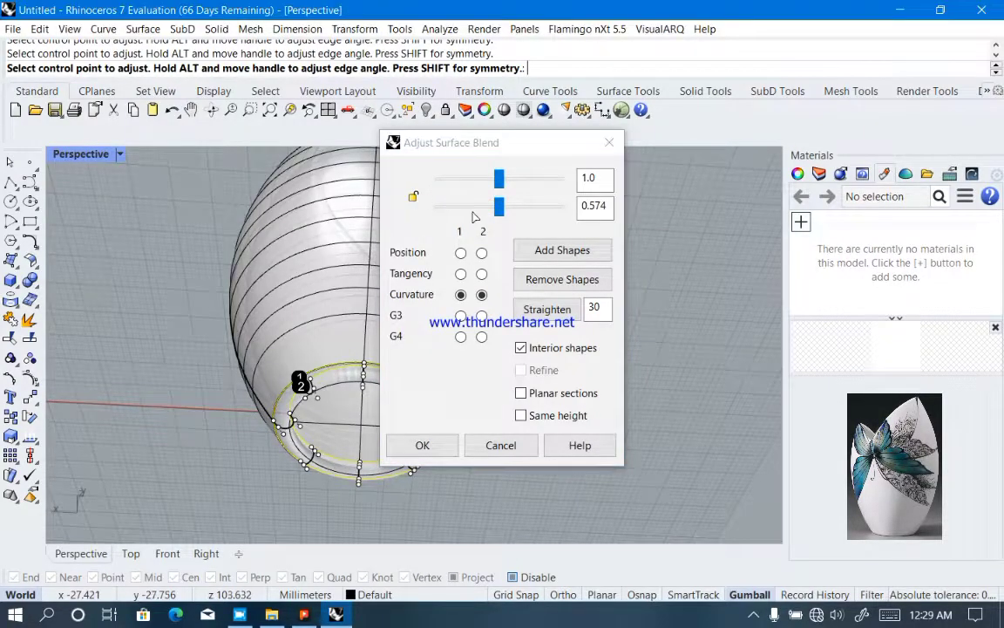
click(459, 209)
click(421, 447)
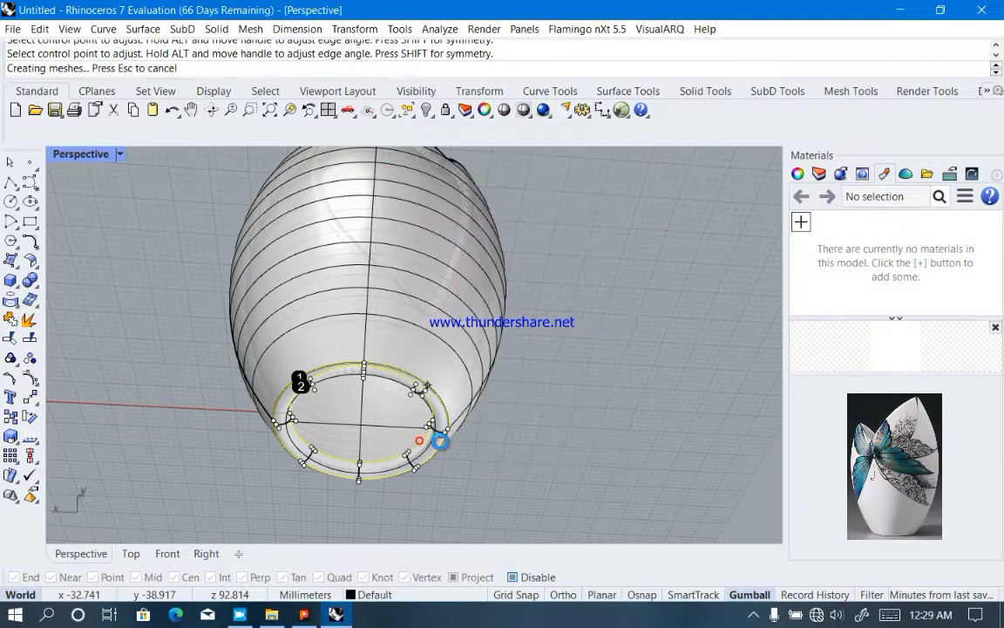
Group all the surfaces of the vase together
mouse_move(478, 427)
right_down()
mouse_move(502, 262)
mouse_move(515, 343)
mouse_move(437, 274)
mouse_move(441, 208)
mouse_move(534, 275)
mouse_move(525, 361)
mouse_move(495, 310)
mouse_move(503, 345)
right_up()
click(505, 109)
right_click(495, 307)
click(12, 357)
drag(460, 425, 530, 546)
right_click(561, 480)
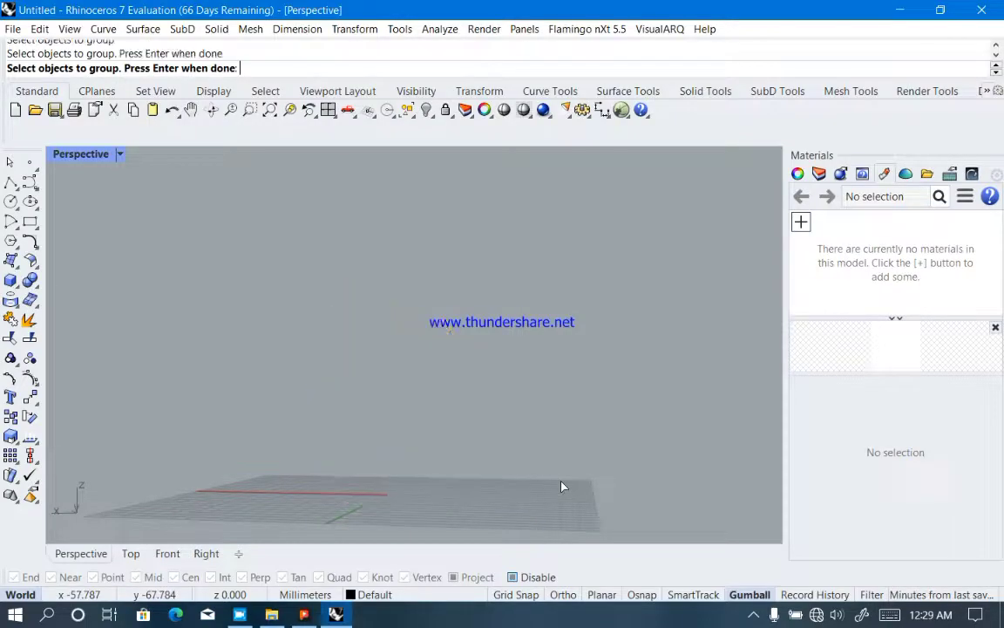
Set the perspective view to Shaded display
mouse_move(545, 474)
right_down()
mouse_move(533, 395)
mouse_move(554, 473)
right_up()
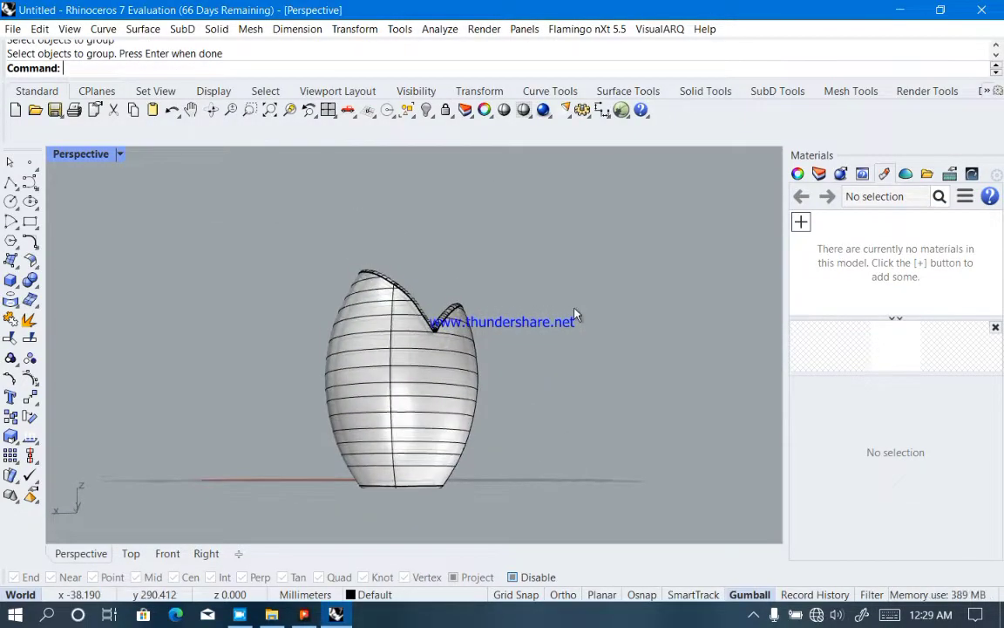
right_drag(558, 279, 559, 290)
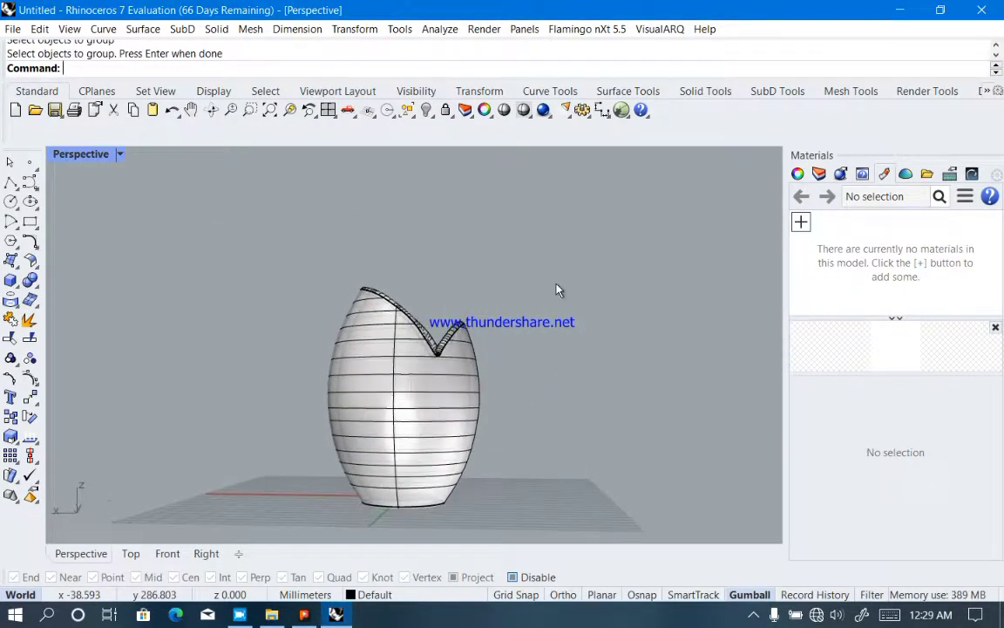
click(121, 155)
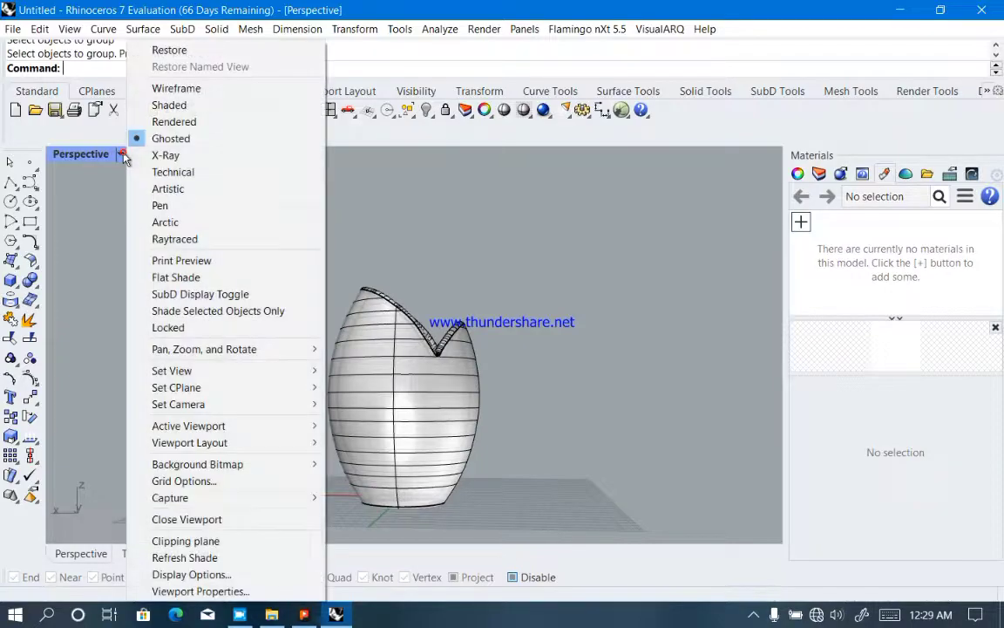
click(186, 108)
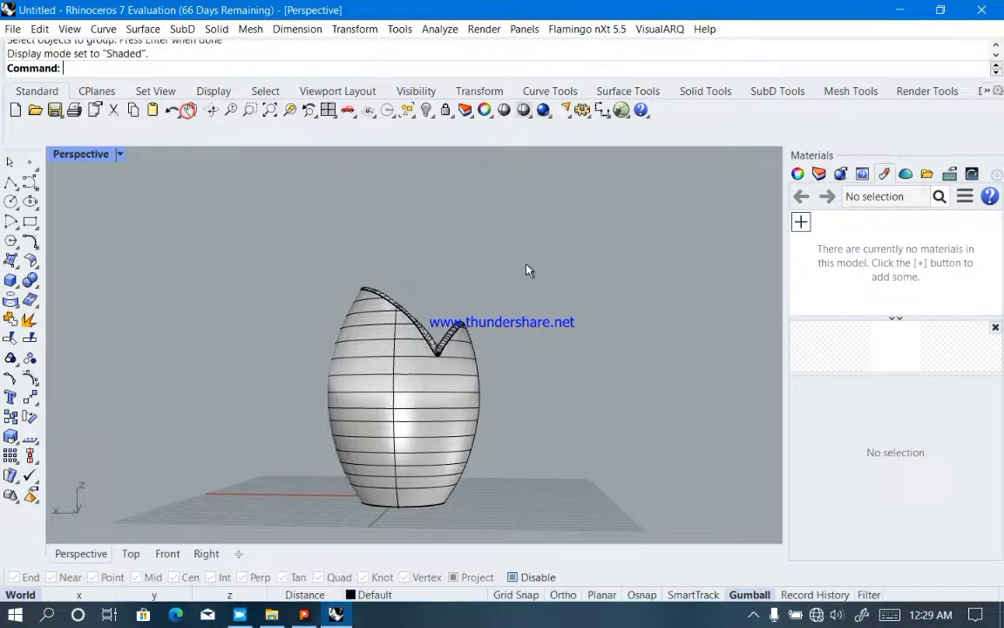
Apply an environment map surface analysis to the grouped vase
click(427, 30)
mouse_move(463, 81)
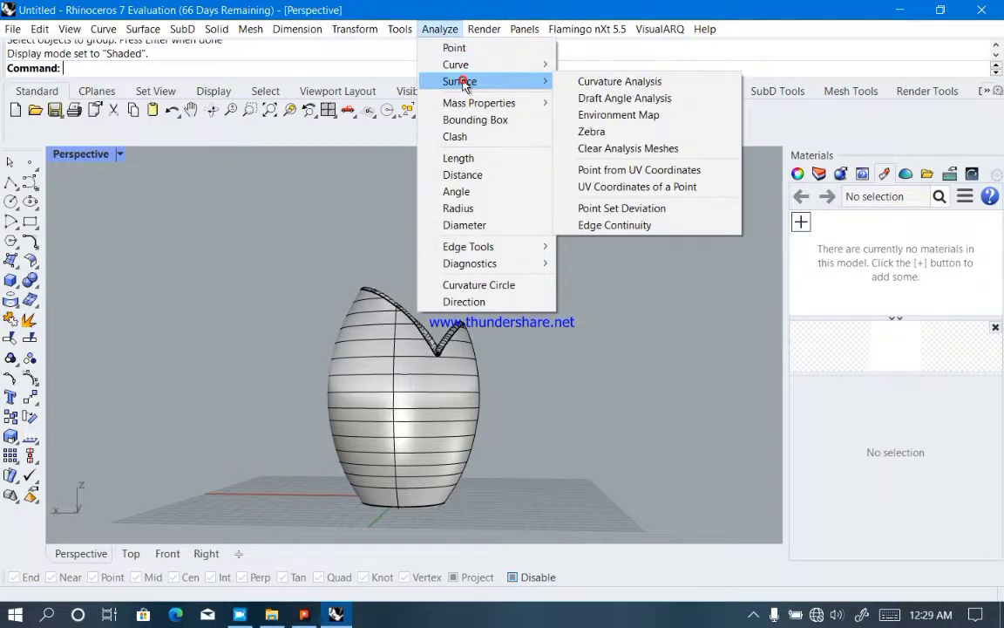
click(613, 115)
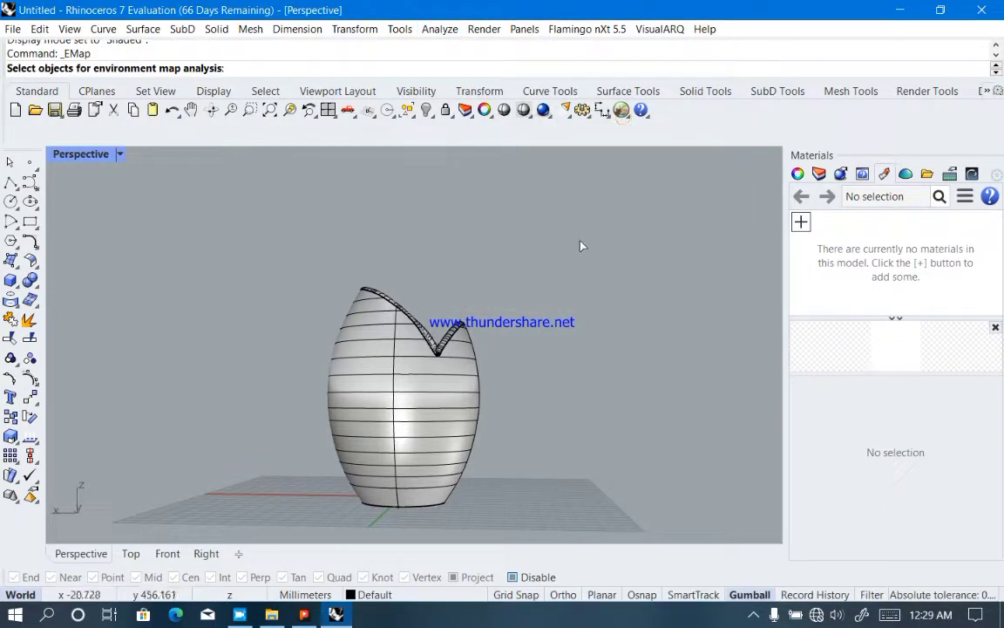
click(436, 400)
key(Return)
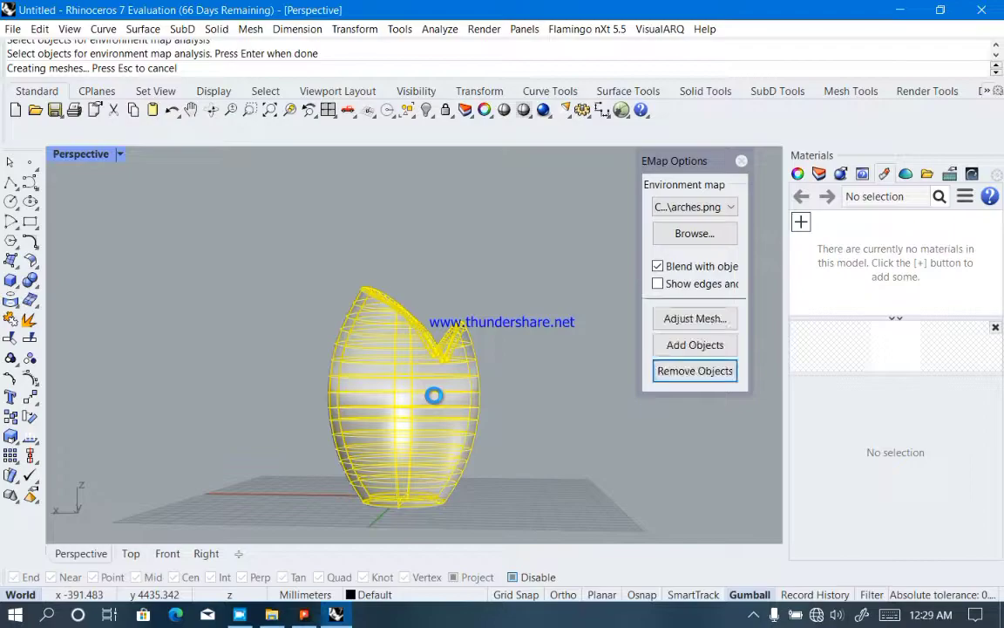
right_drag(490, 386, 486, 403)
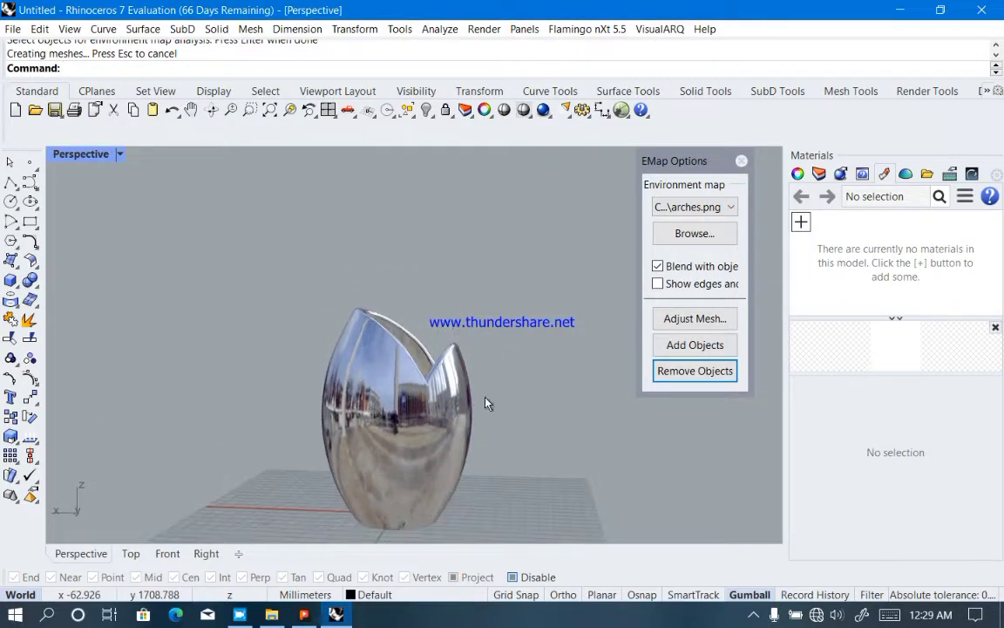
Load the wallpaper20 image from the Ceramic Art folder as the vase's environment map
click(695, 234)
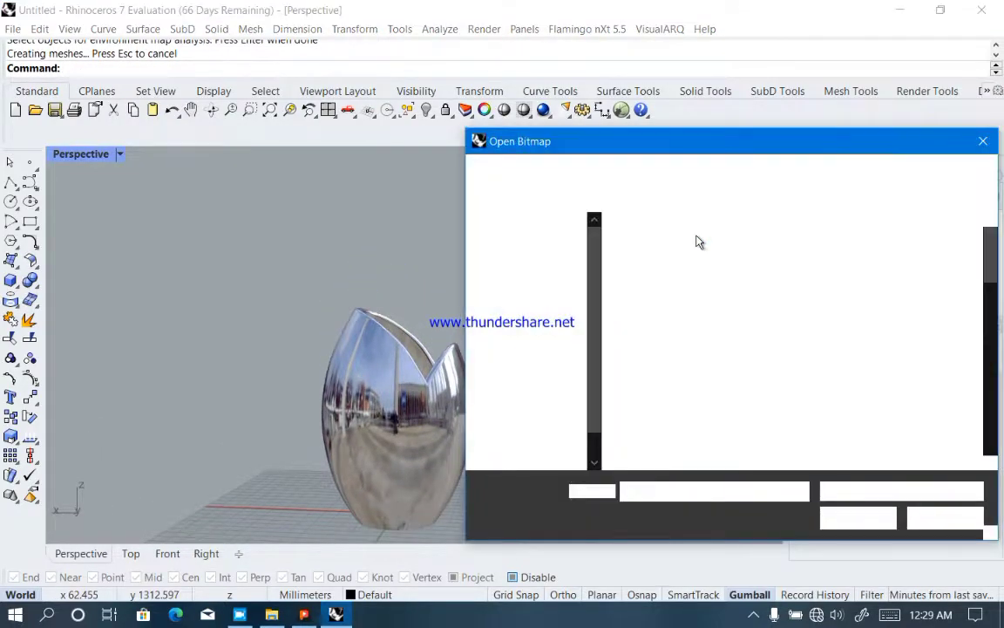
scroll(840, 381, down, 5)
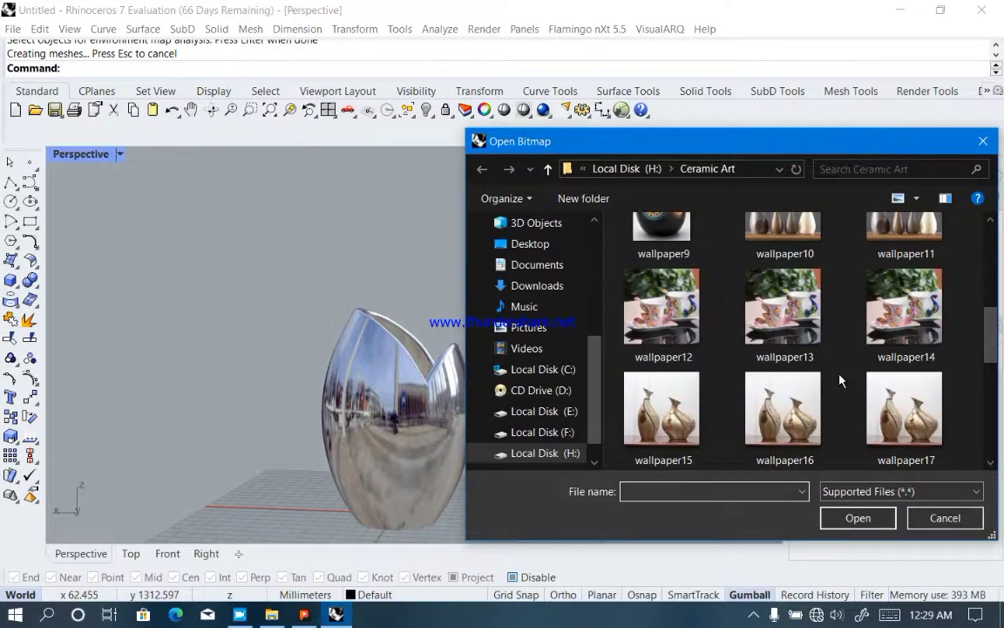
scroll(840, 381, down, 2)
click(887, 408)
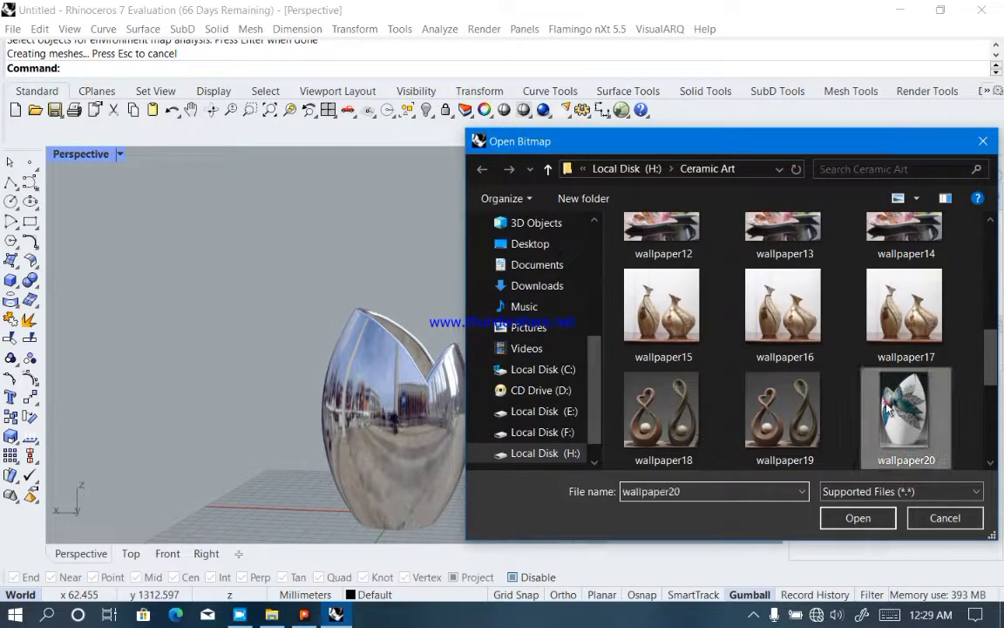
click(850, 523)
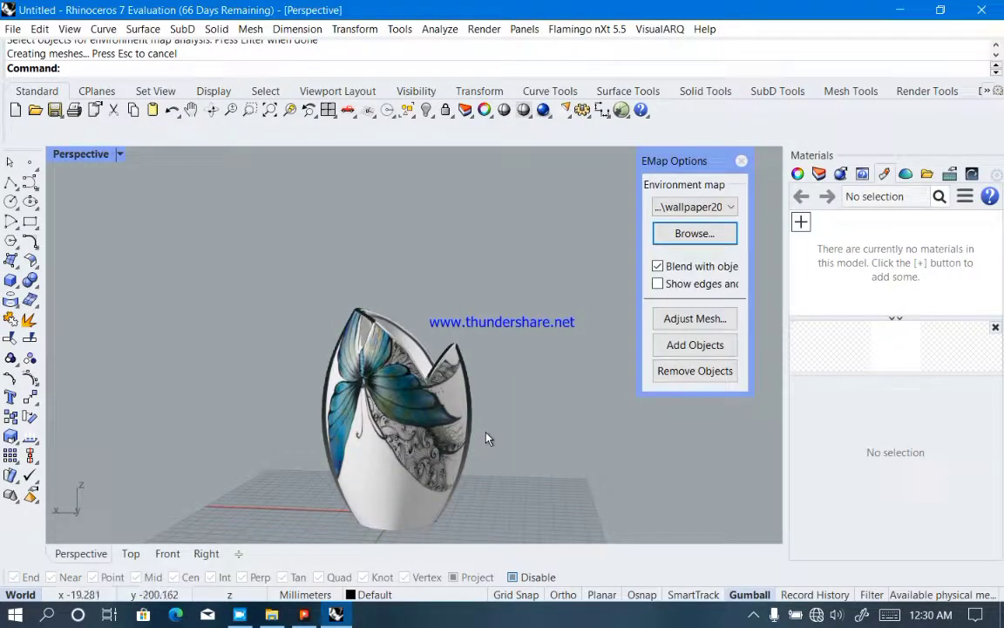
Dock the environment map options beside the materials and inspect the decorated vase from several sides and from above
drag(693, 163, 795, 168)
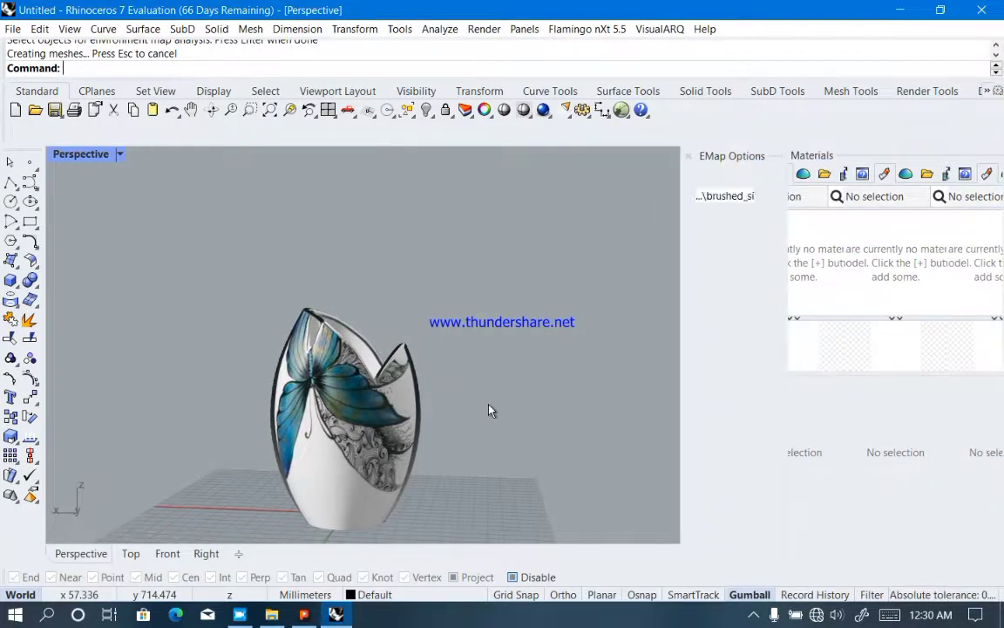
right_drag(495, 405, 404, 302)
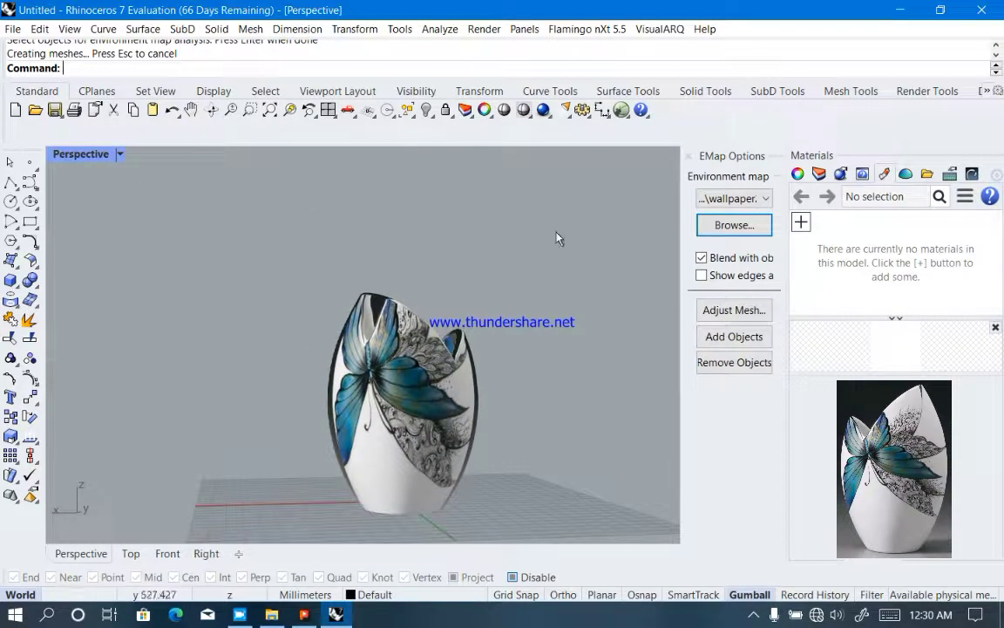
right_drag(511, 436, 468, 148)
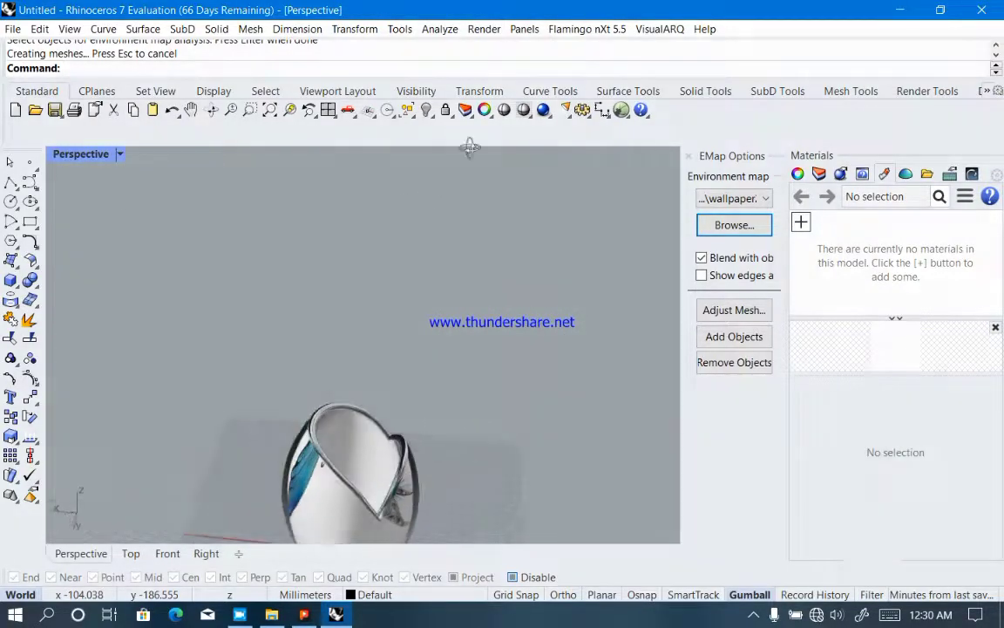